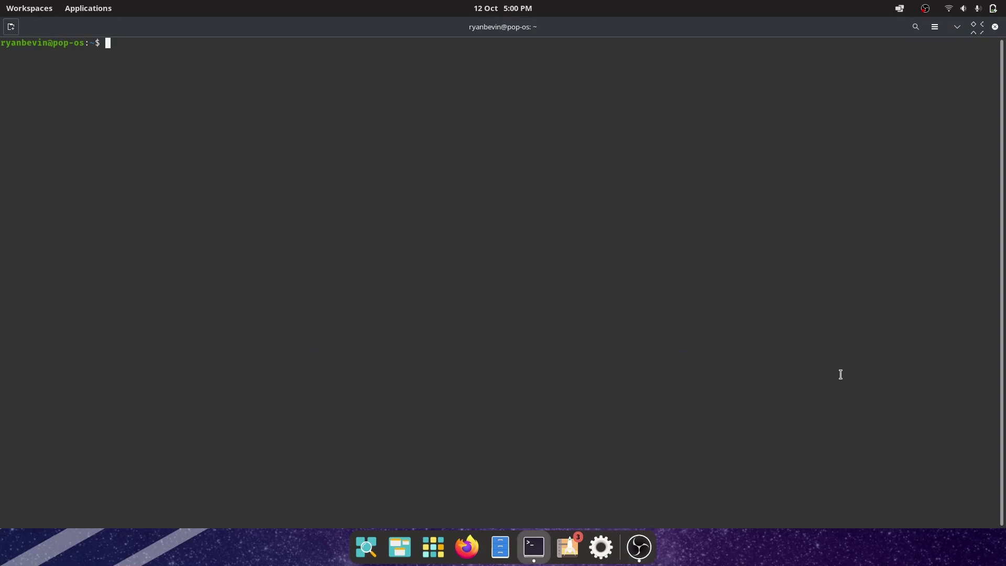
- Launch Remmina from the terminal, maximize it and dismiss the What's new announcement
text(na)
key(Return)
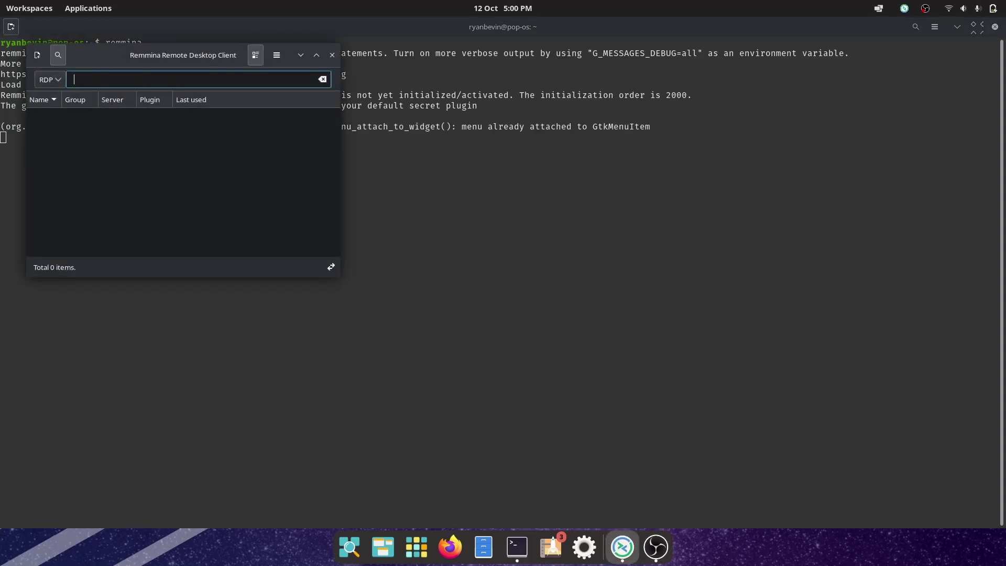
click(315, 56)
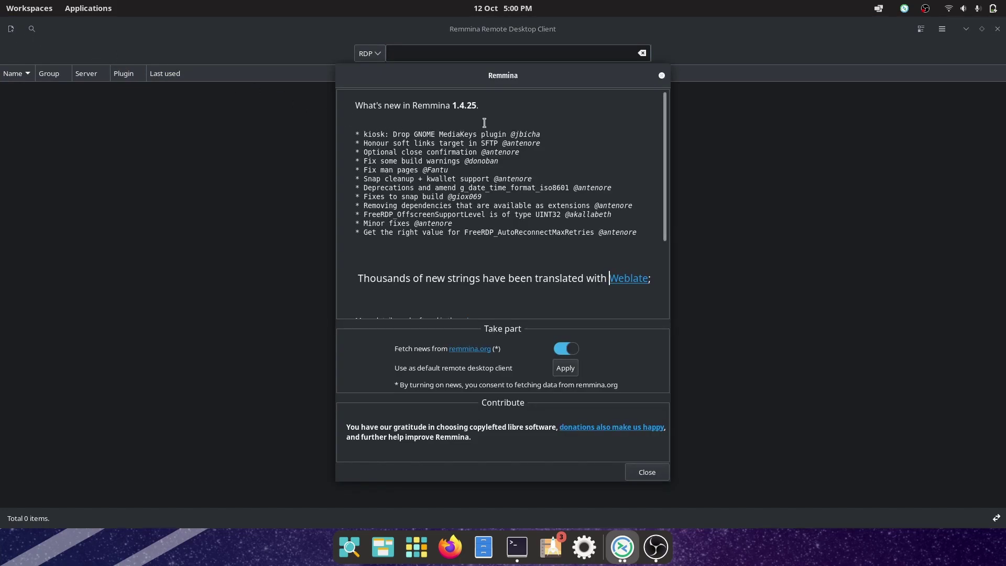
scroll(597, 148, down, 4)
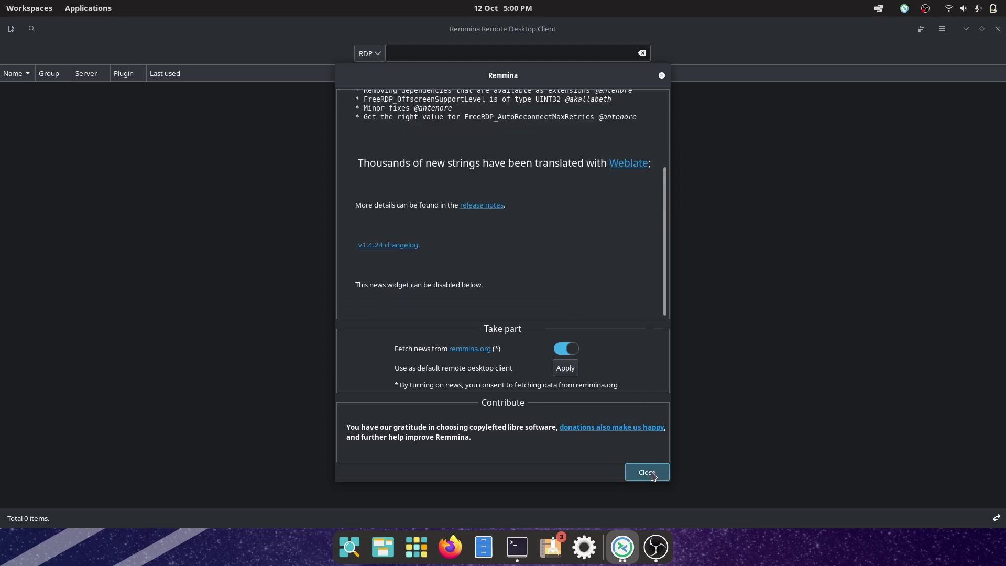
click(647, 470)
- Create a new connection profile, keeping RDP as its protocol
click(11, 28)
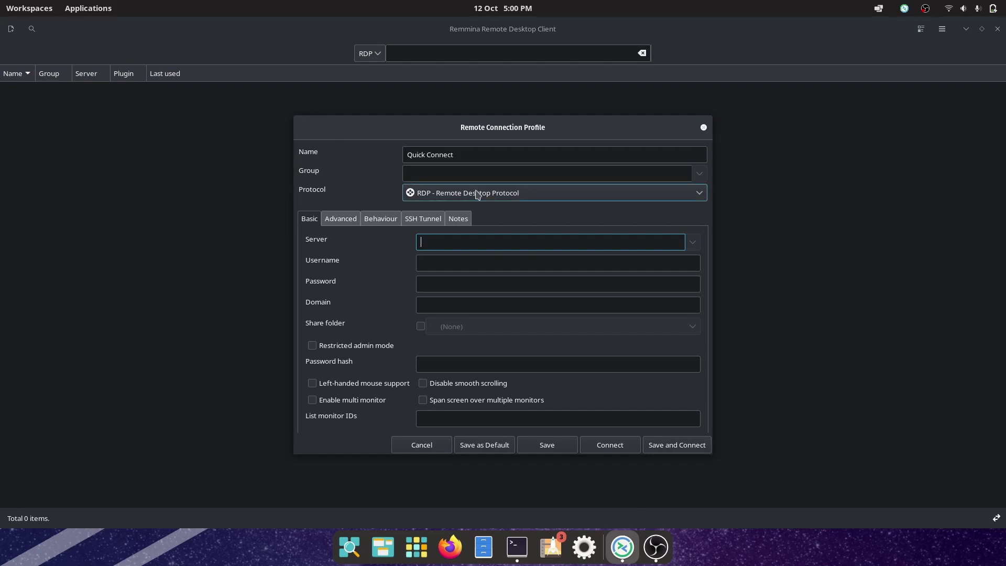
click(535, 195)
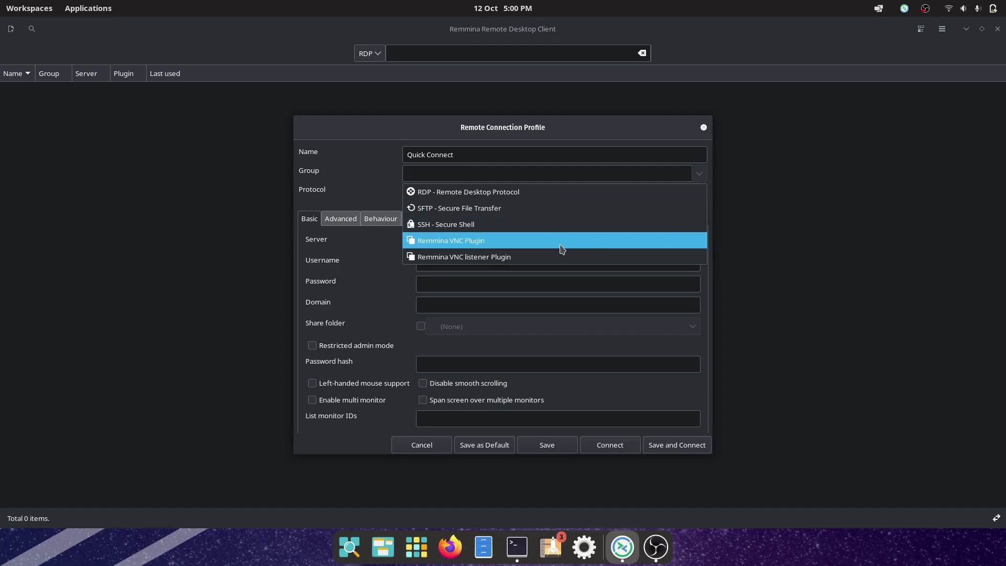
click(566, 197)
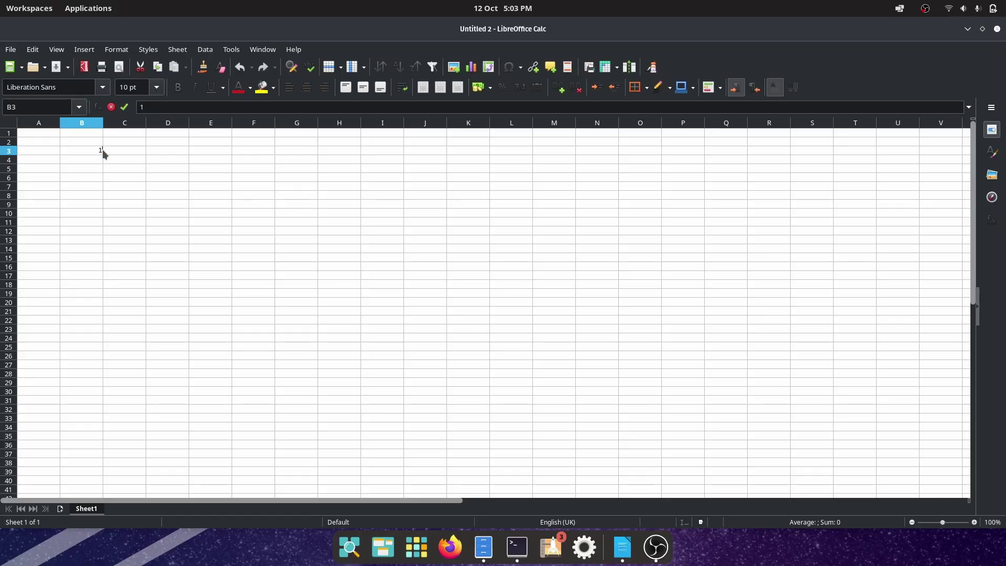
- Enter 2 in C3 and the formula =B3+C3 in D3
key(Tab)
text(2)
key(Tab)
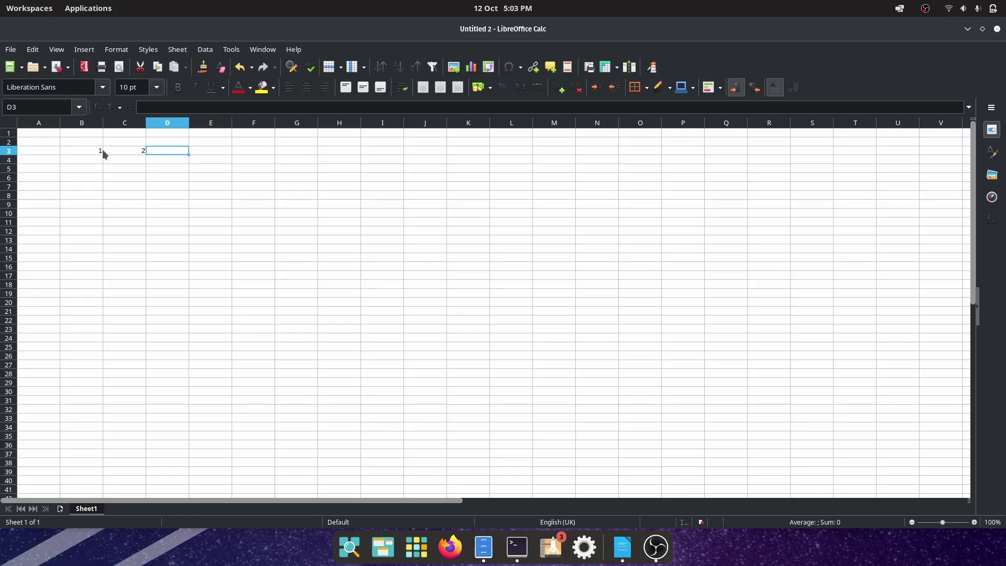
text(=)
click(96, 150)
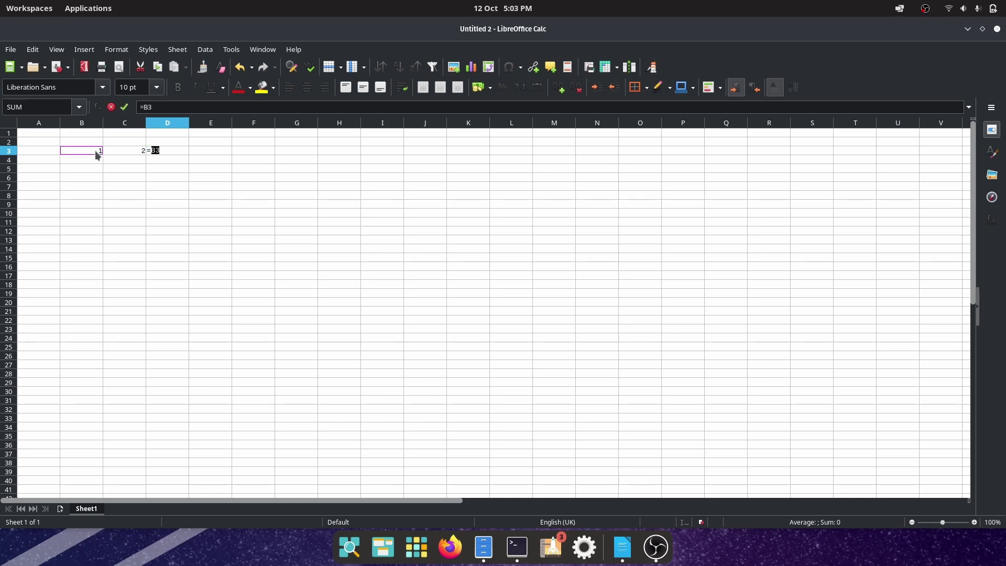
text(+)
key(Return)
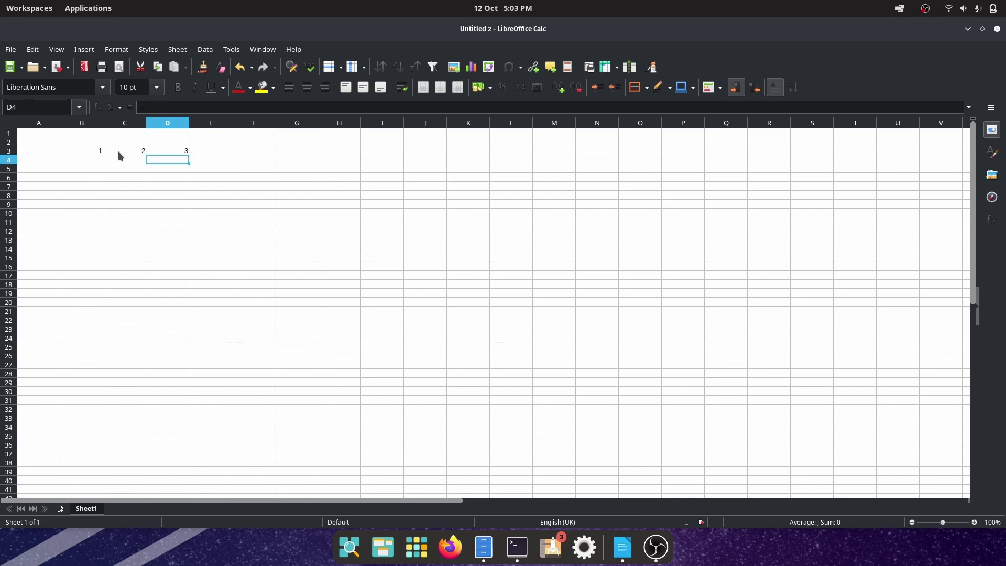
click(149, 151)
- Change B3 to 20 so D3 updates to 22
click(83, 151)
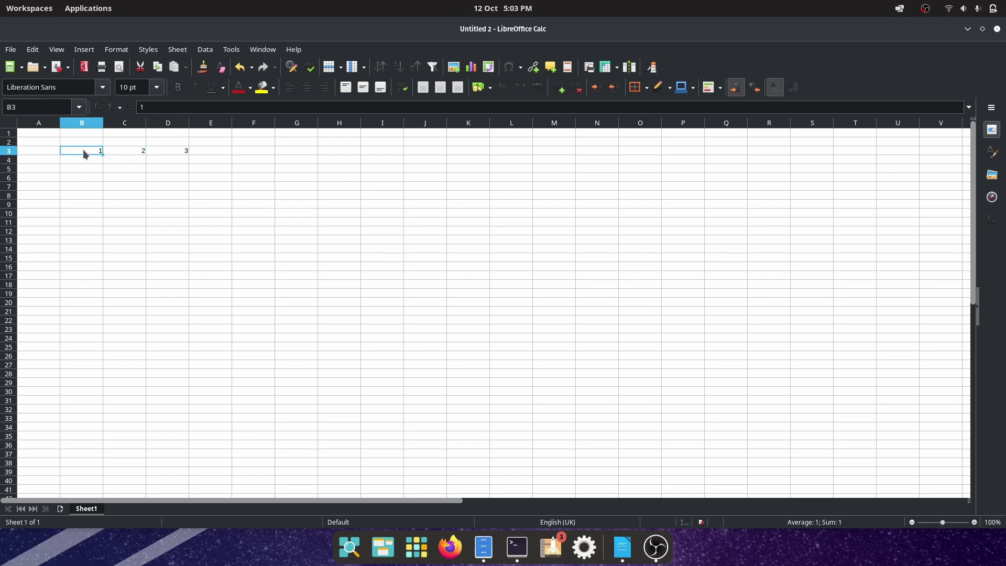
text(20)
key(Return)
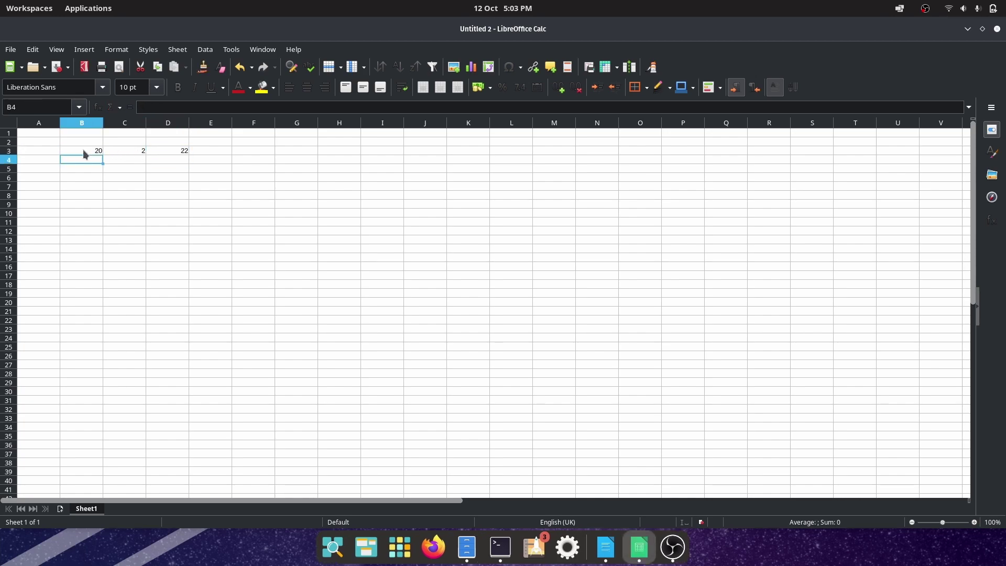
- Type 'Hello world' in the Writer document, then launch LibreOffice Impress from the Office apps
click(615, 542)
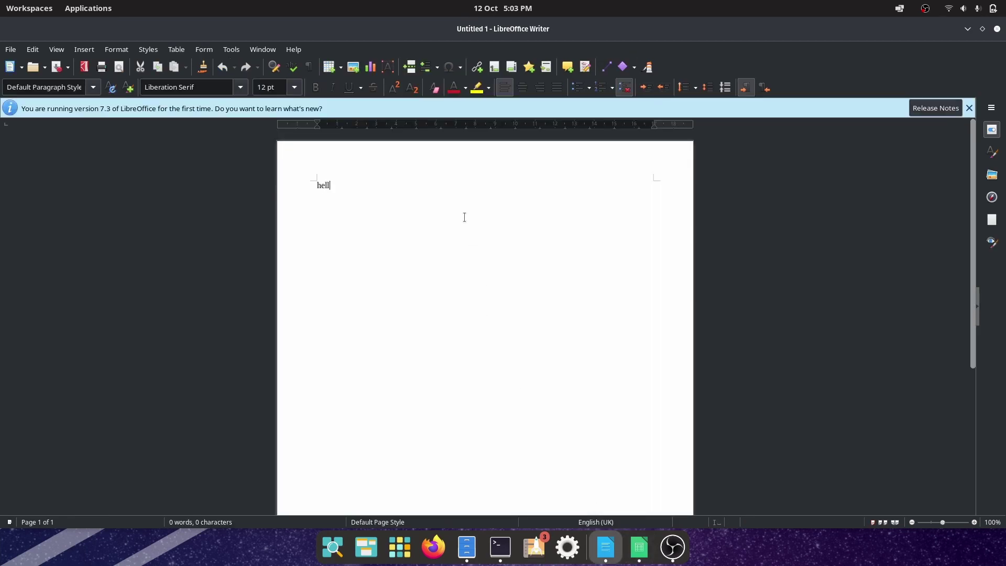
text(Hello world)
click(399, 547)
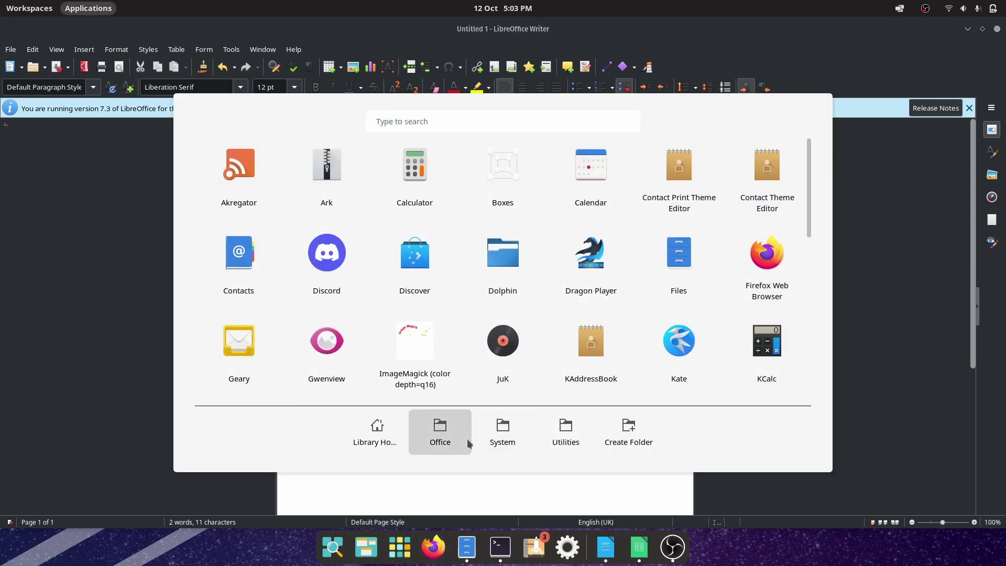
click(439, 435)
click(499, 157)
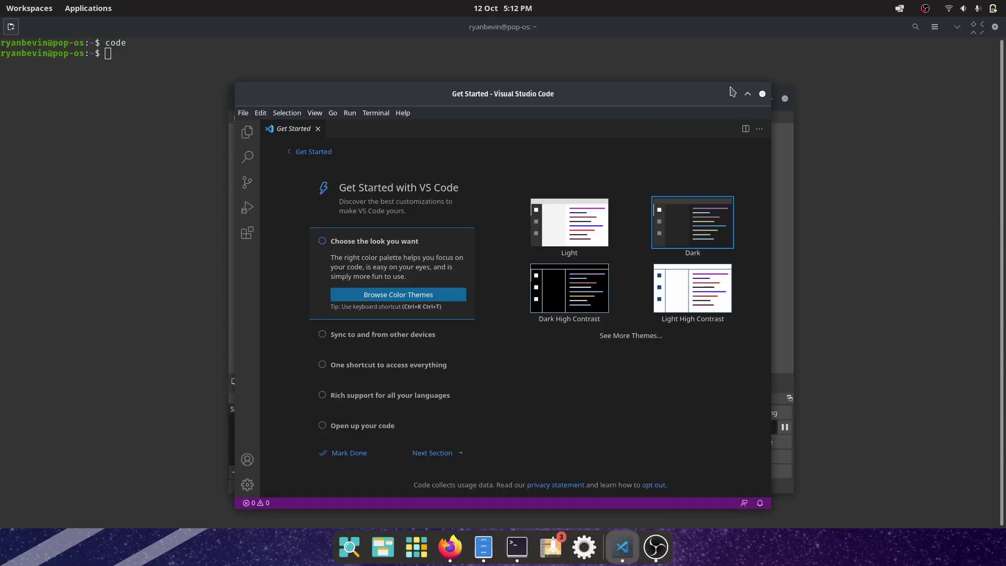
- Maximize VS Code and apply the Dark High Contrast colour theme from Get Started
click(747, 95)
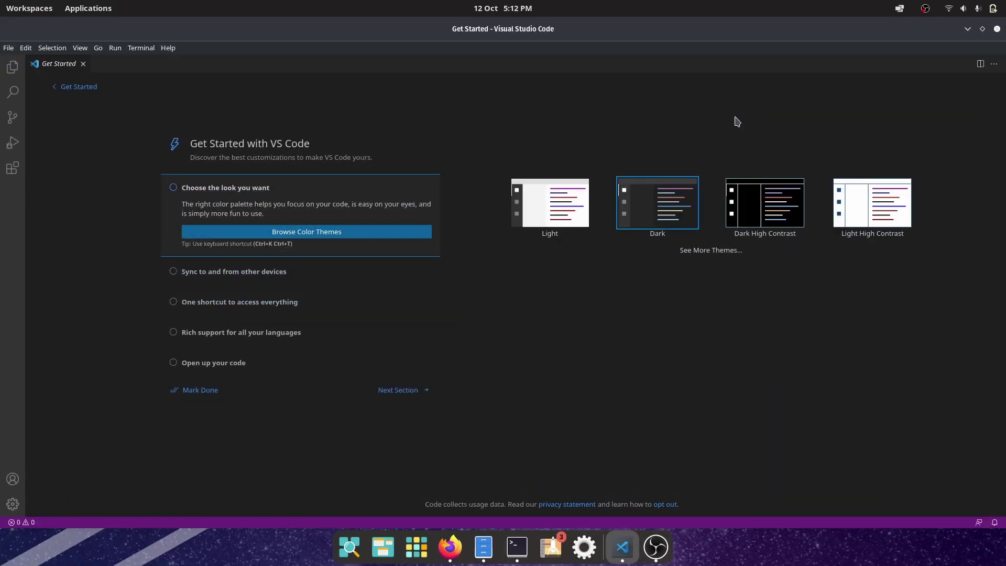
click(749, 195)
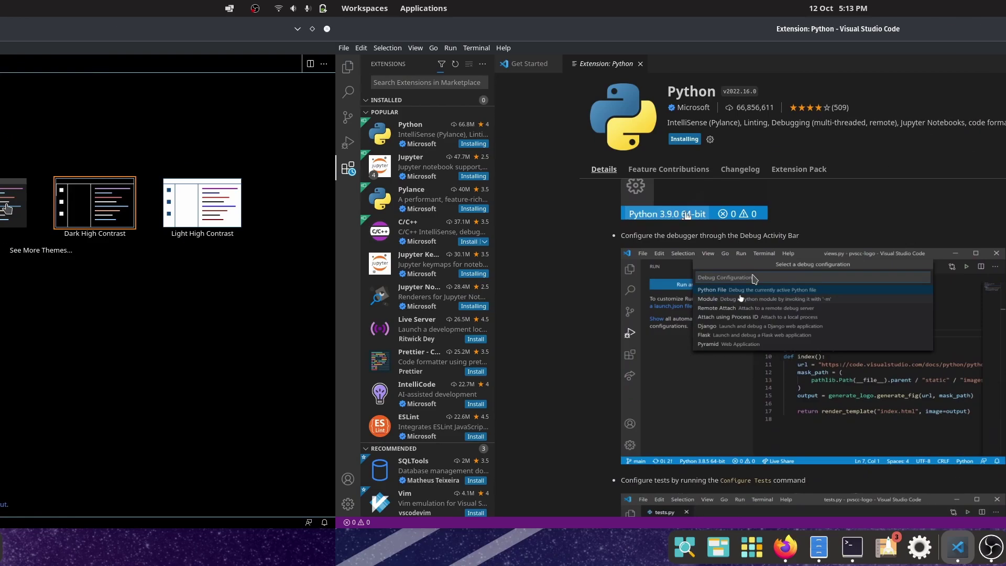
scroll(419, 278, down, 2)
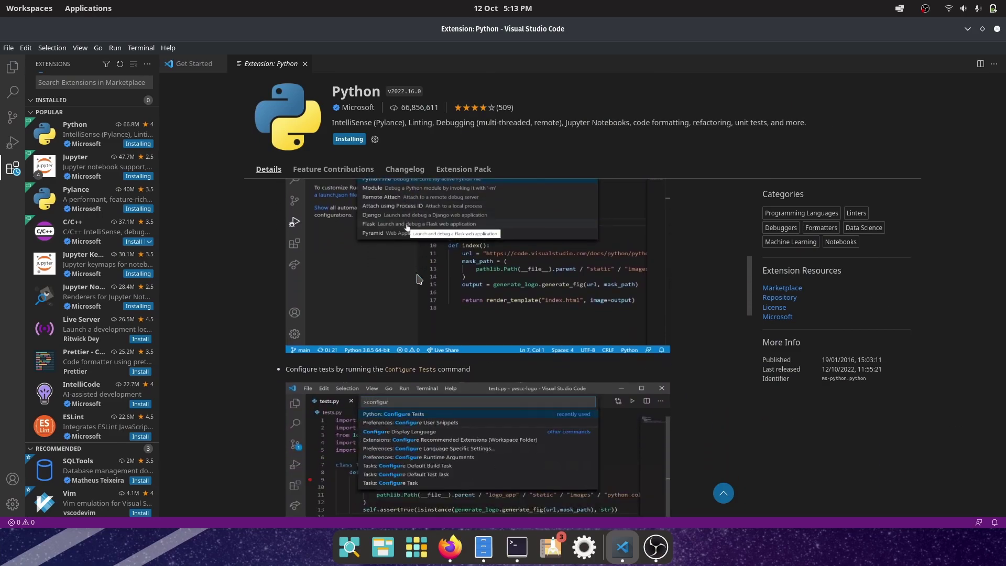
scroll(419, 278, down, 1)
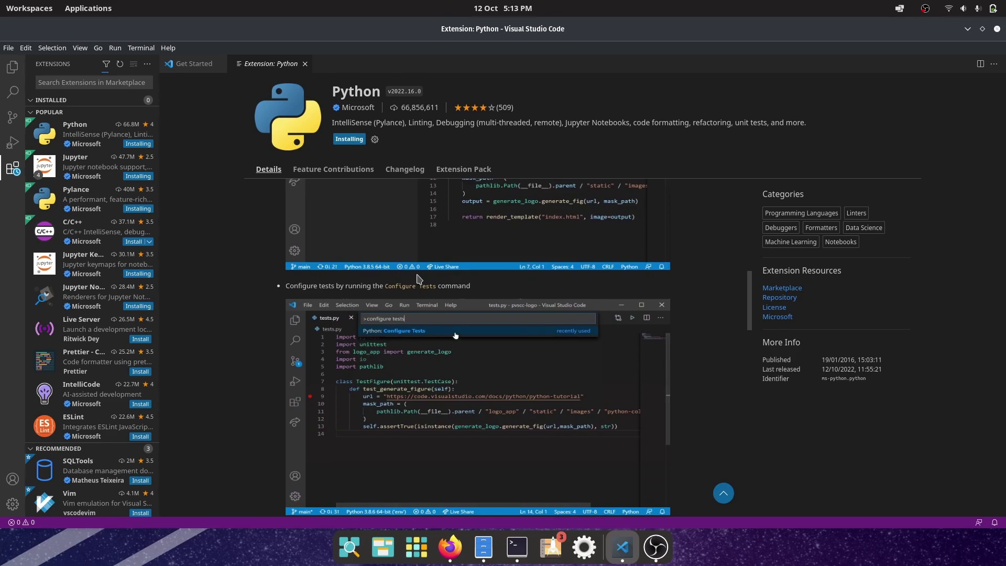
scroll(419, 278, down, 3)
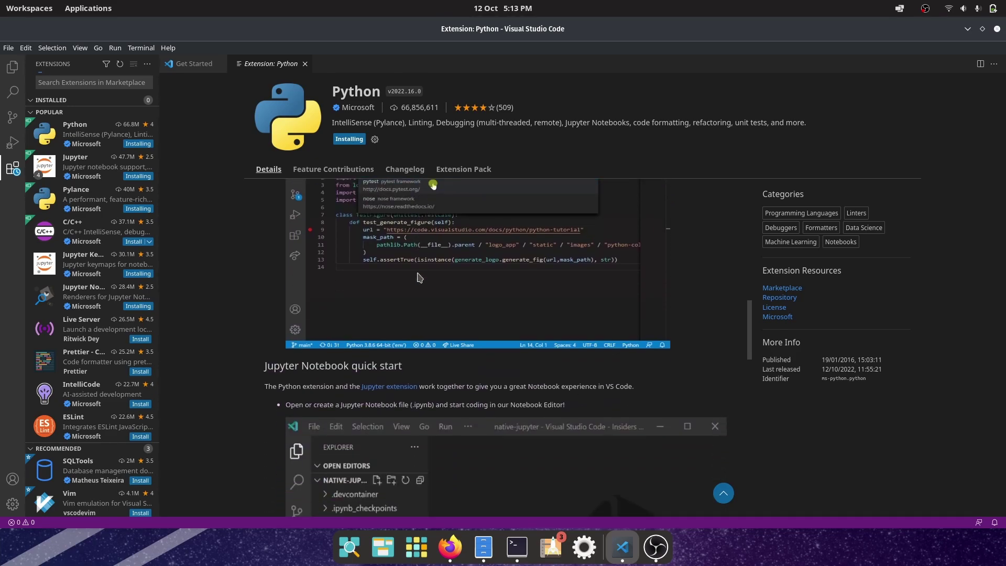
scroll(419, 278, down, 2)
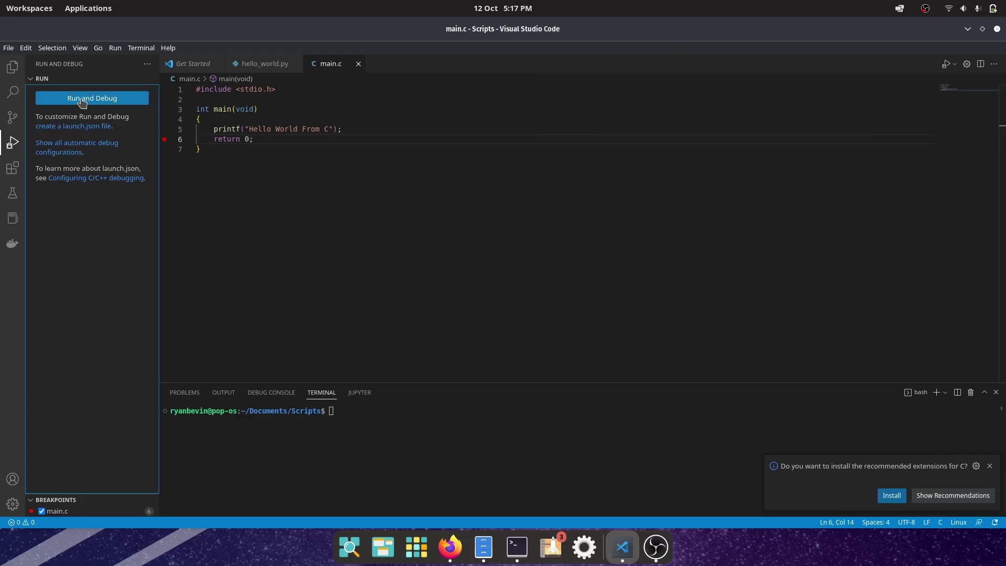
- Debug main.c with the gcc build-and-debug configuration and show the terminal output
click(79, 101)
click(436, 93)
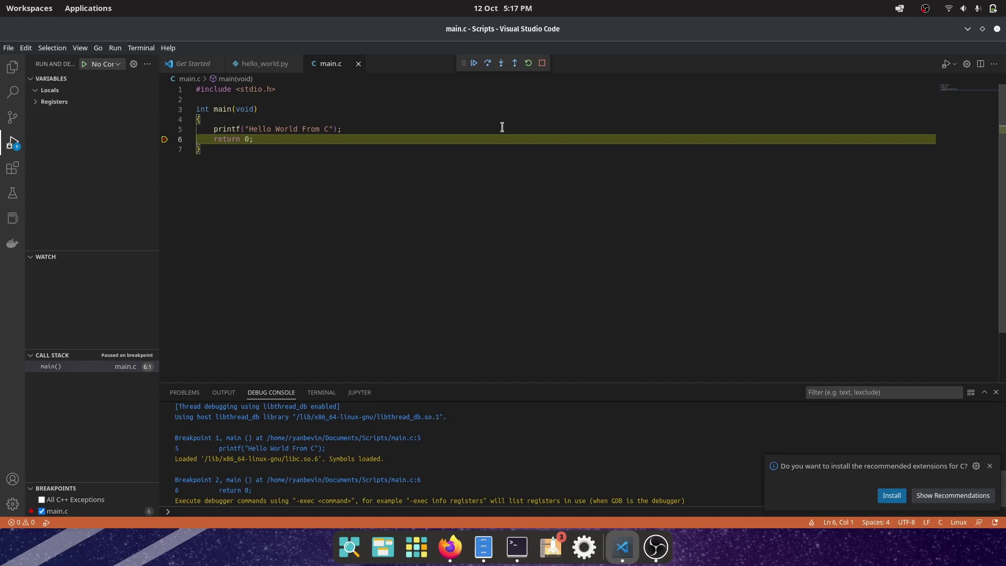
click(322, 393)
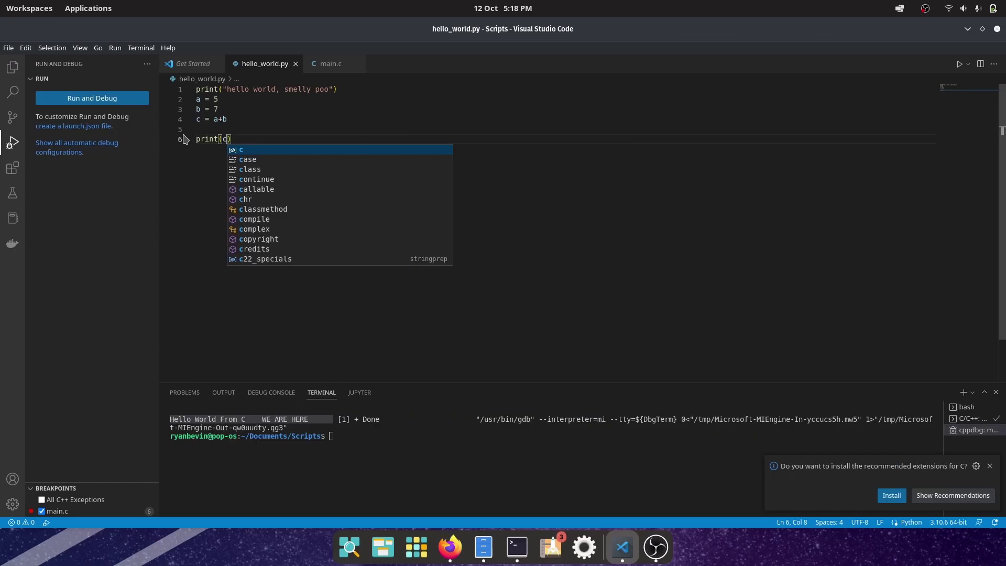
- Debug hello_world.py as a Python File and select its printed greeting and 12
click(117, 101)
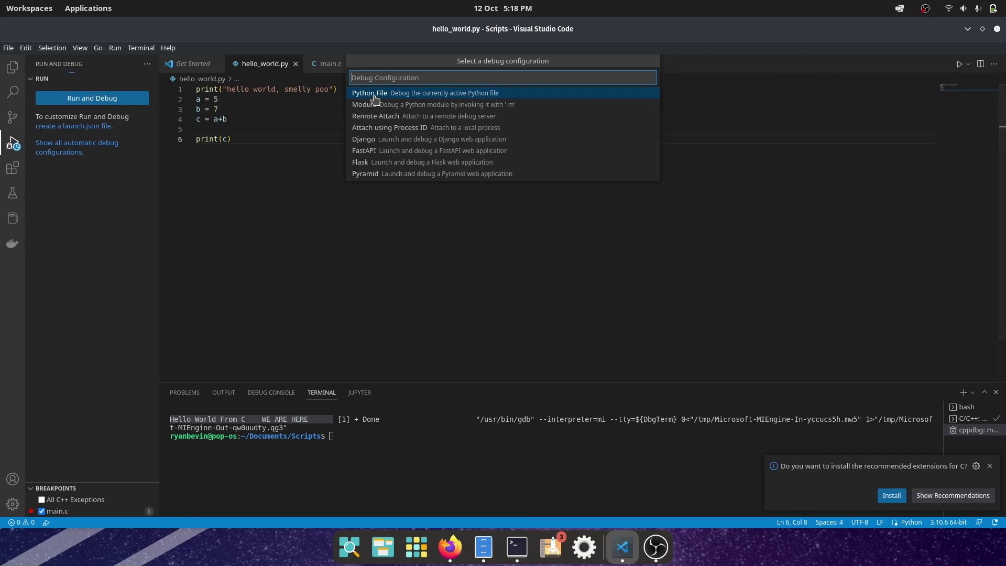
click(372, 94)
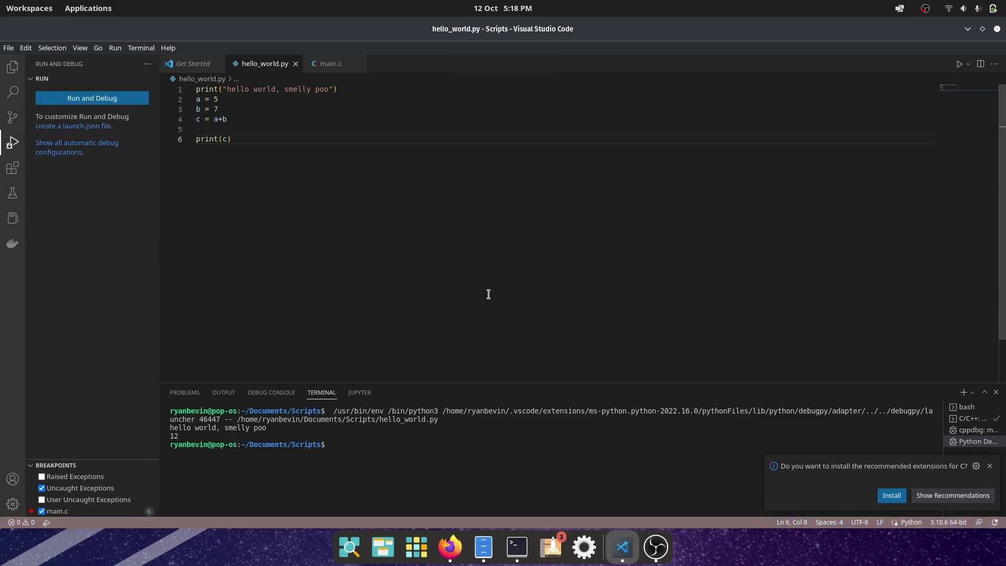
drag(216, 436, 172, 428)
click(488, 258)
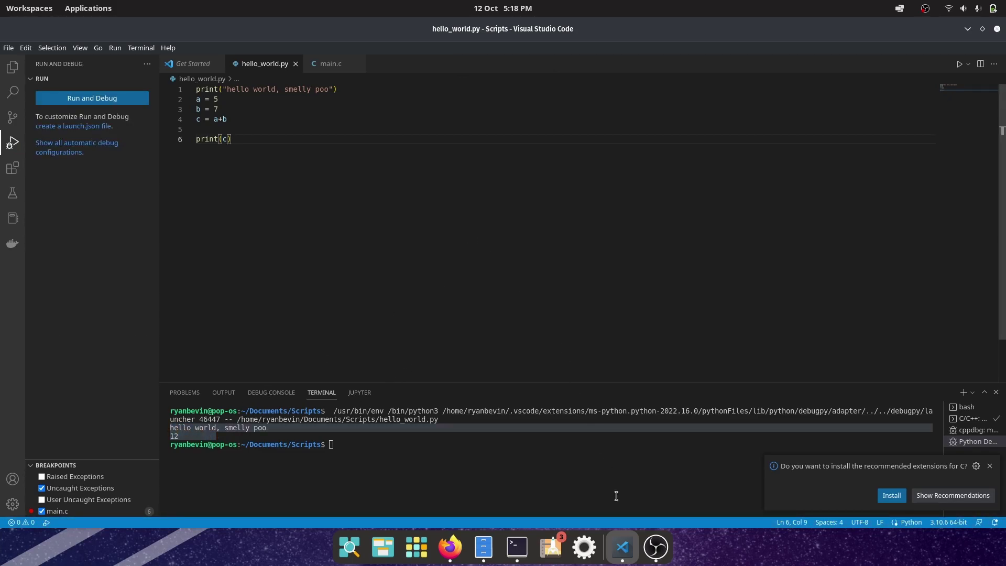
click(656, 547)
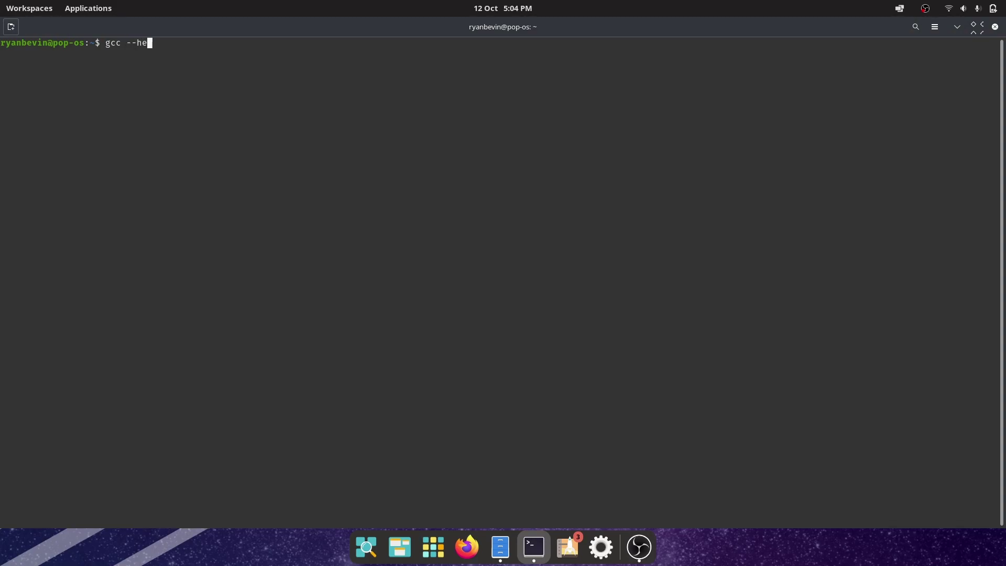
- Run gcc --help and scroll up through its option list
key(Return)
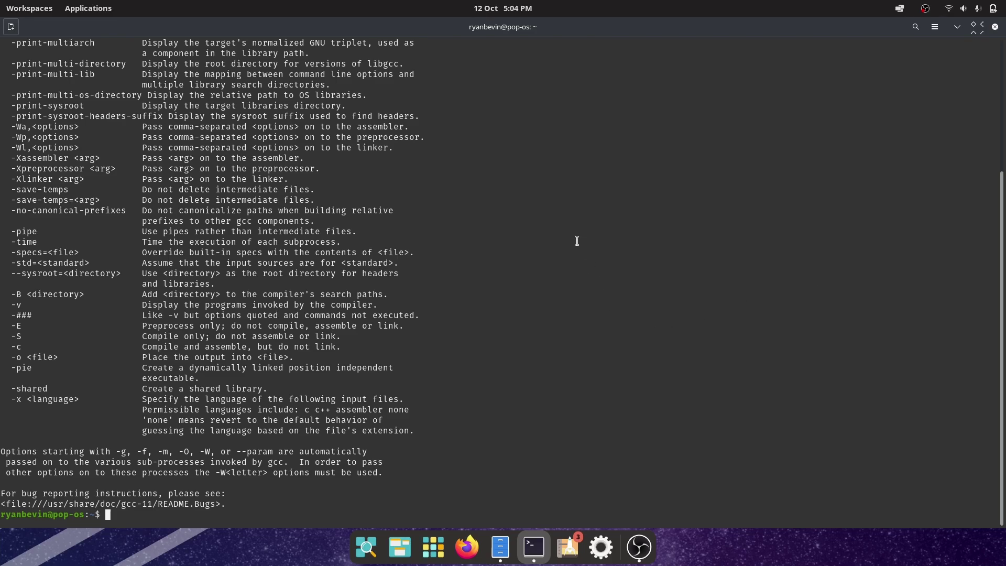
scroll(577, 233, up, 5)
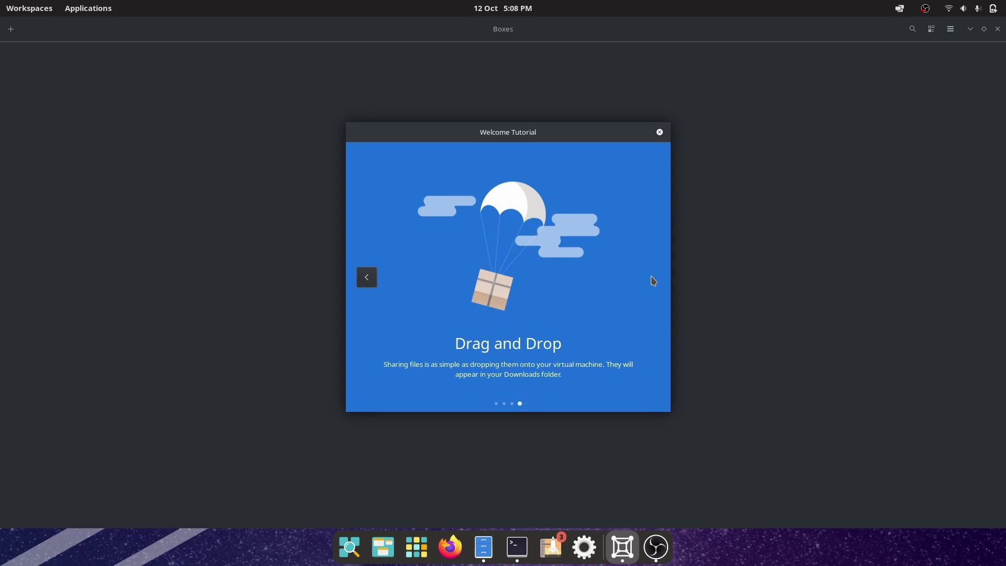
- Close the Boxes Welcome Tutorial and open Create a Virtual Machine
click(660, 132)
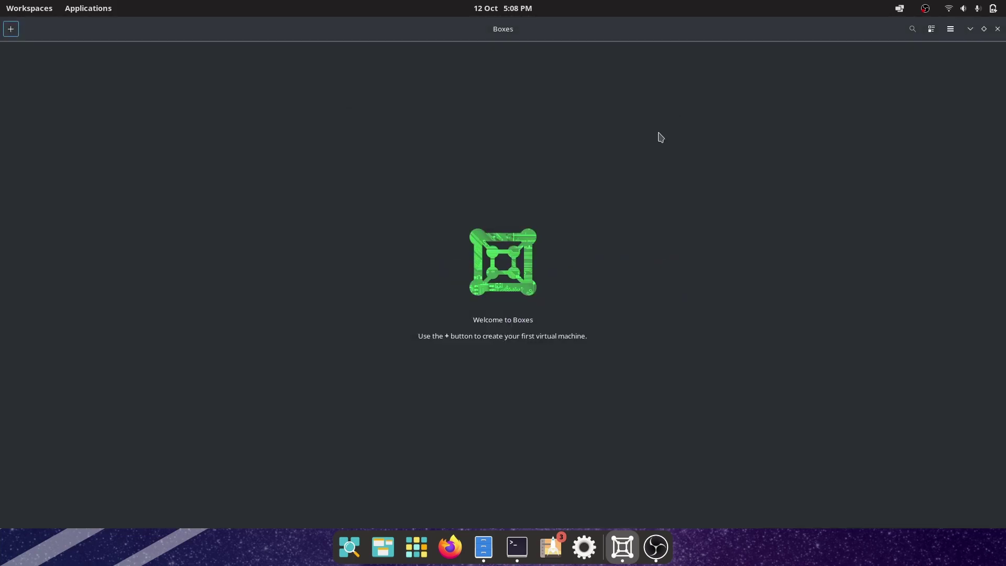
click(12, 28)
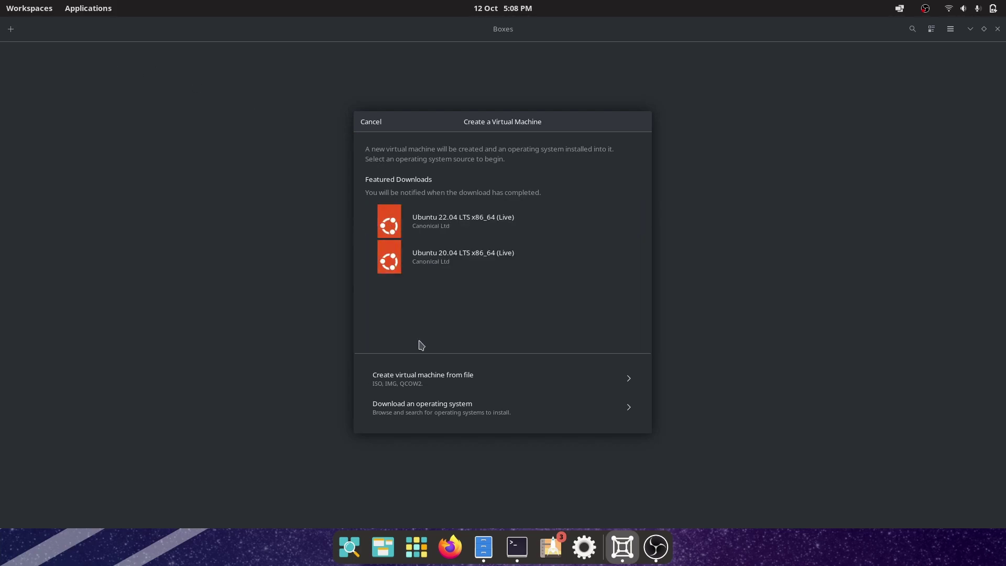
- Choose Download an operating system, expand the full list and browse the OS entries
click(482, 407)
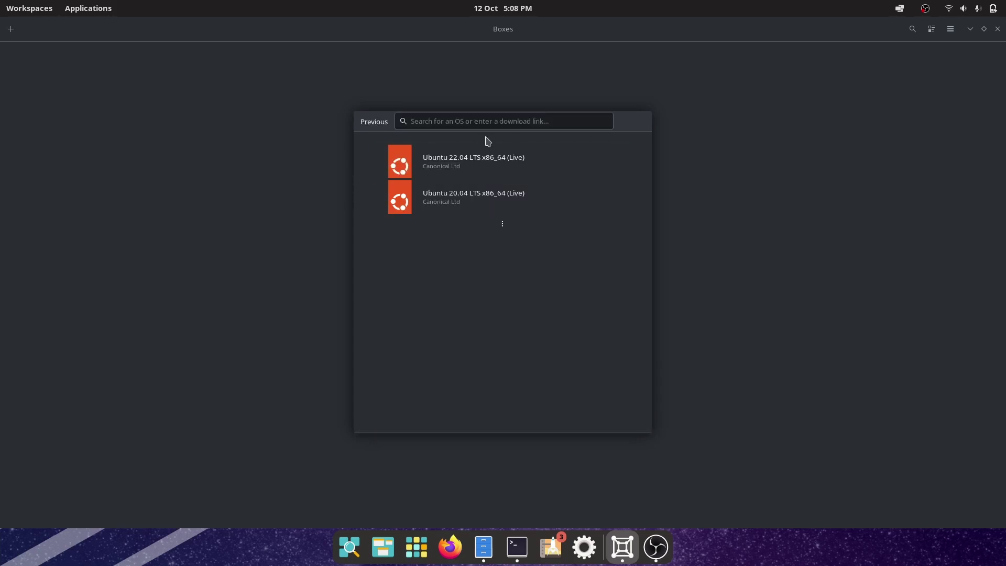
click(502, 224)
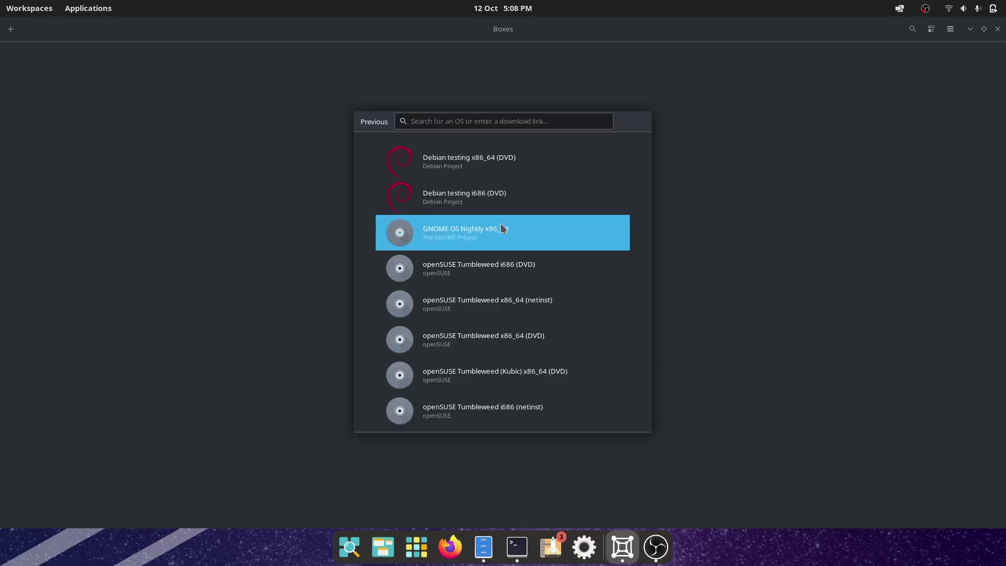
scroll(517, 257, down, 3)
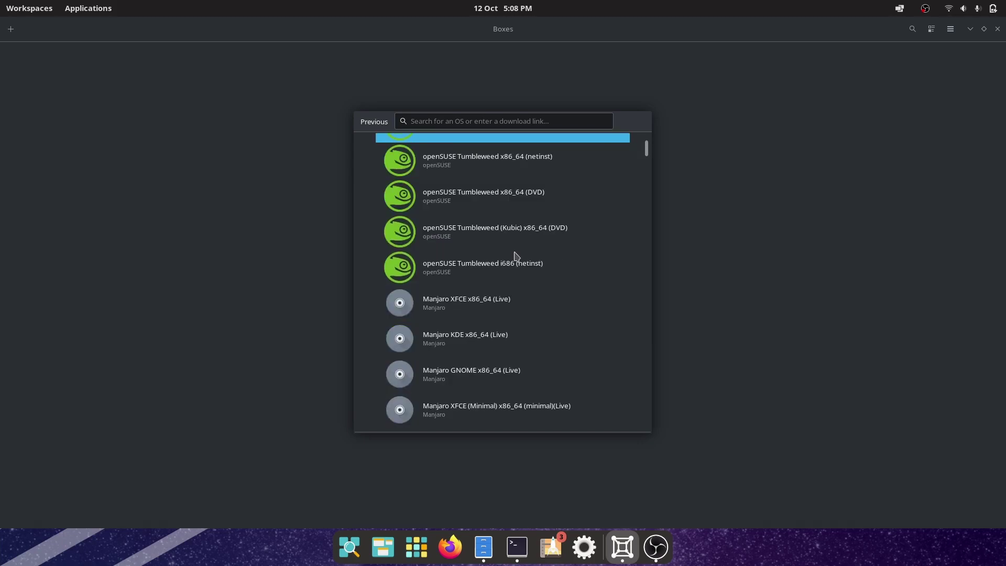
scroll(516, 256, down, 10)
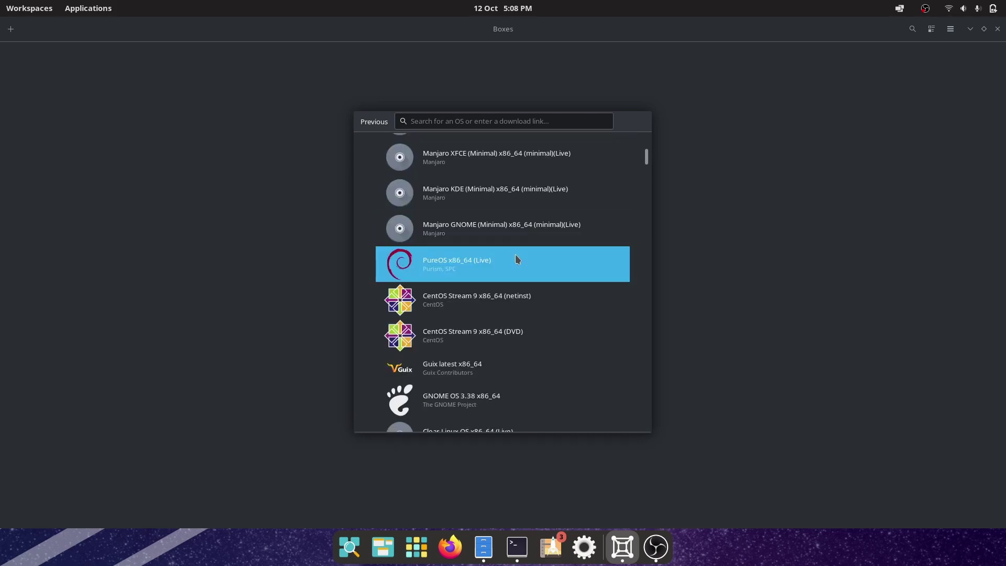
scroll(518, 260, down, 6)
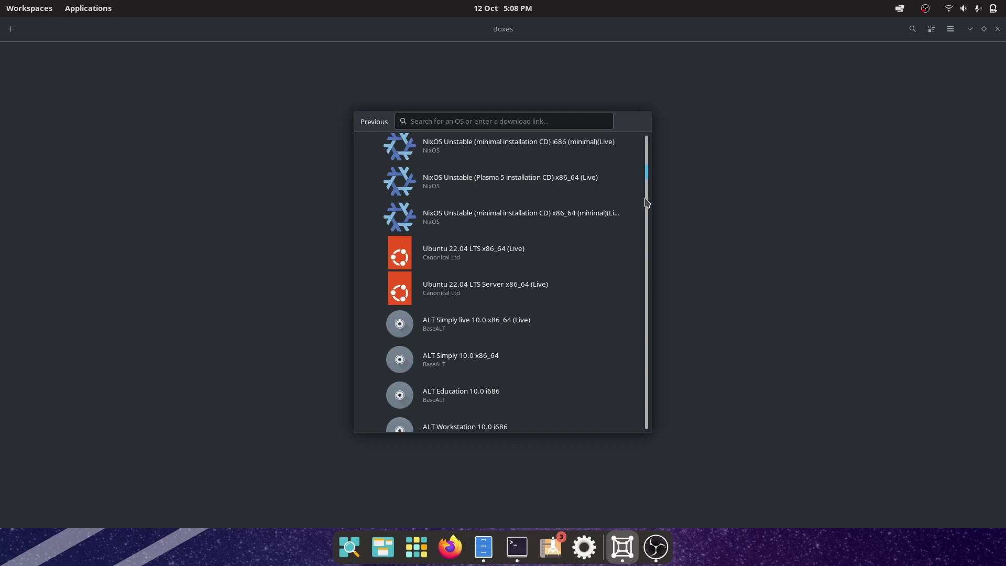
drag(648, 180, 654, 382)
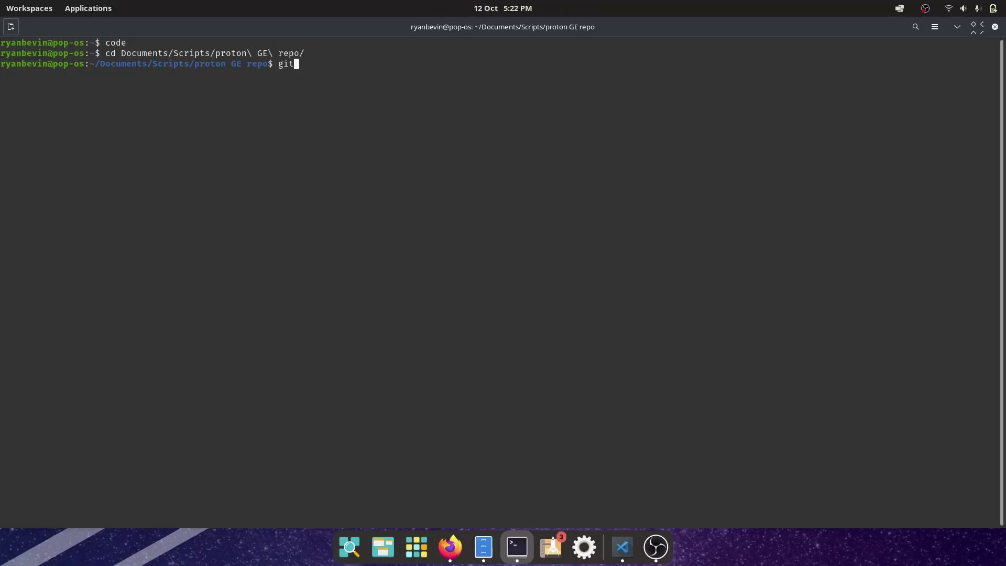
- Run git clone with the pasted proton-ge-custom repository URL
text(cl)
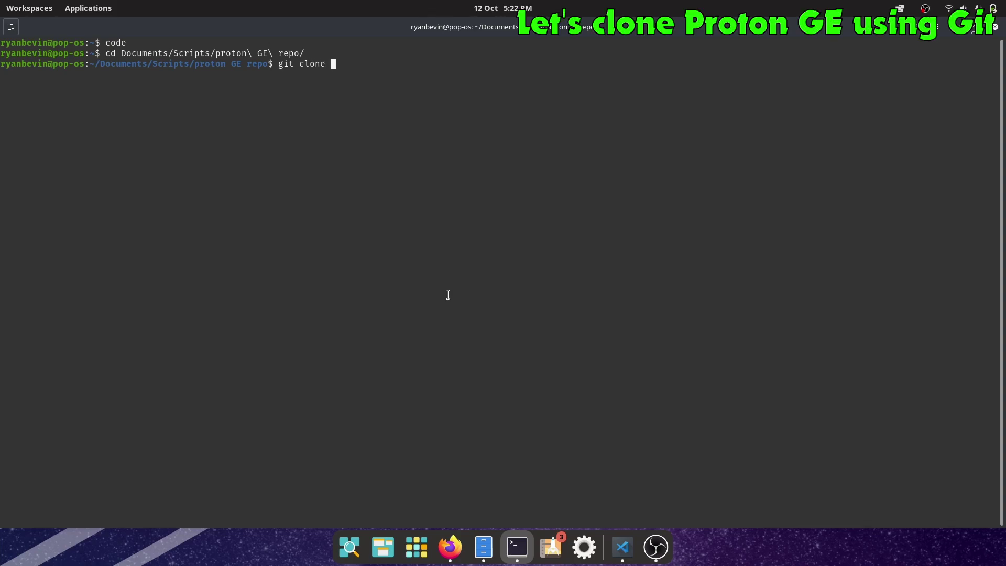
text(one)
right_click(447, 294)
click(466, 324)
key(Return)
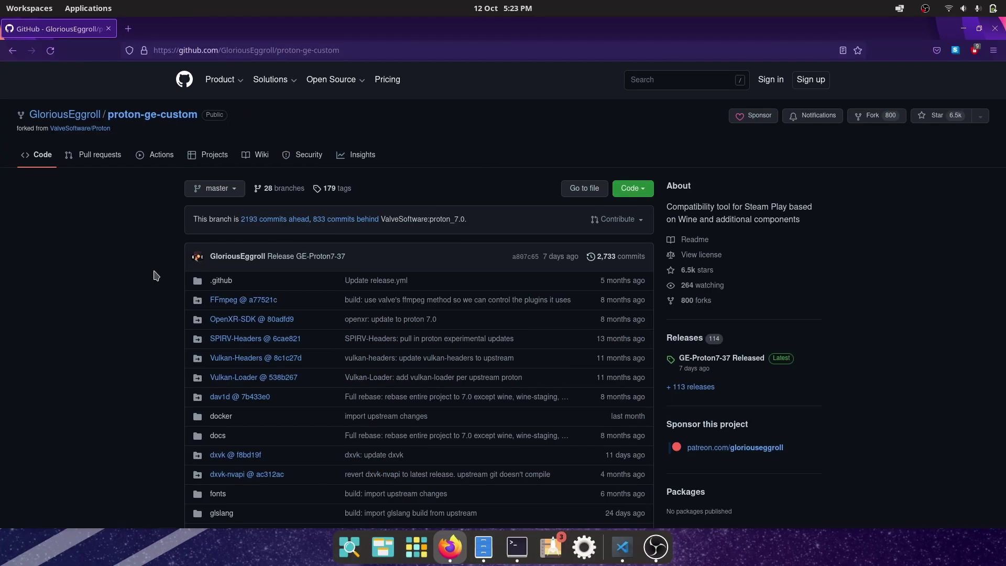
- Scroll down the proton-ge-custom file list in Firefox and back up
scroll(156, 275, down, 5)
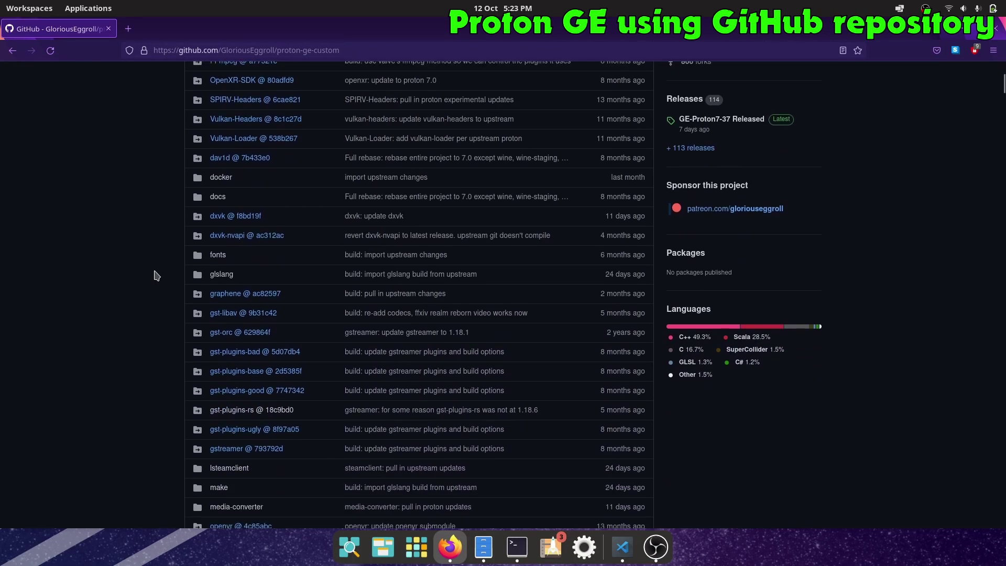
scroll(156, 275, up, 3)
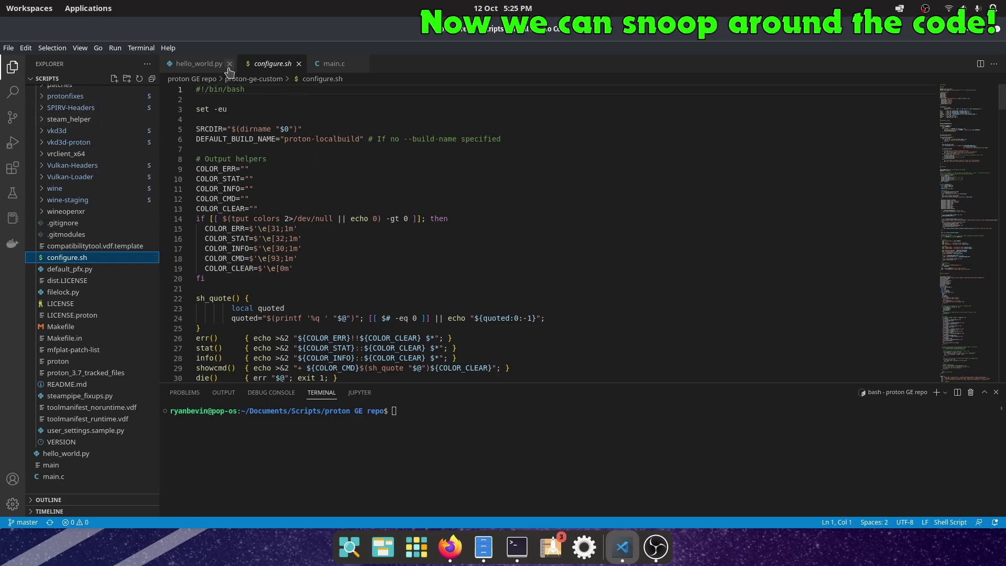
scroll(298, 152, down, 5)
right_click(356, 191)
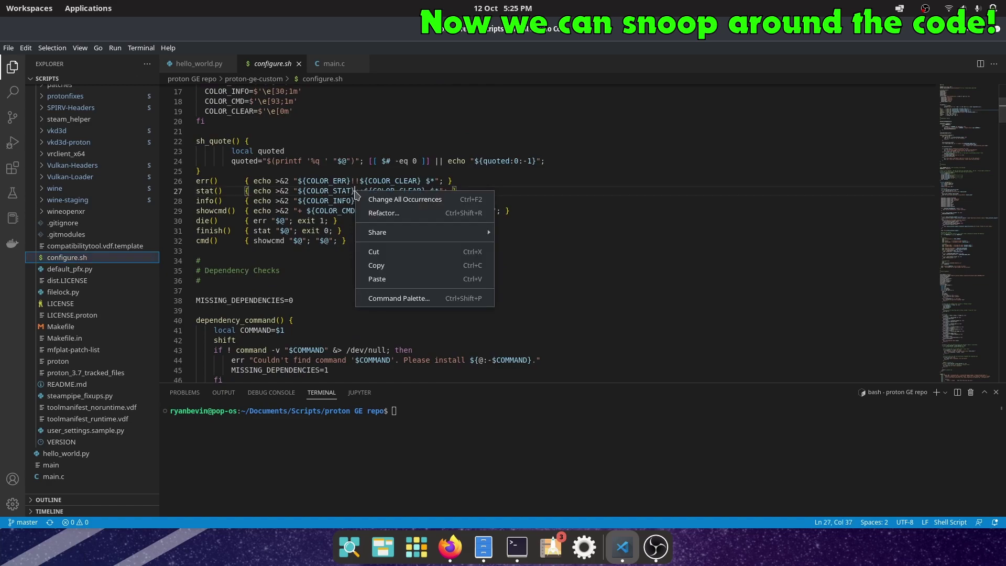
key(Escape)
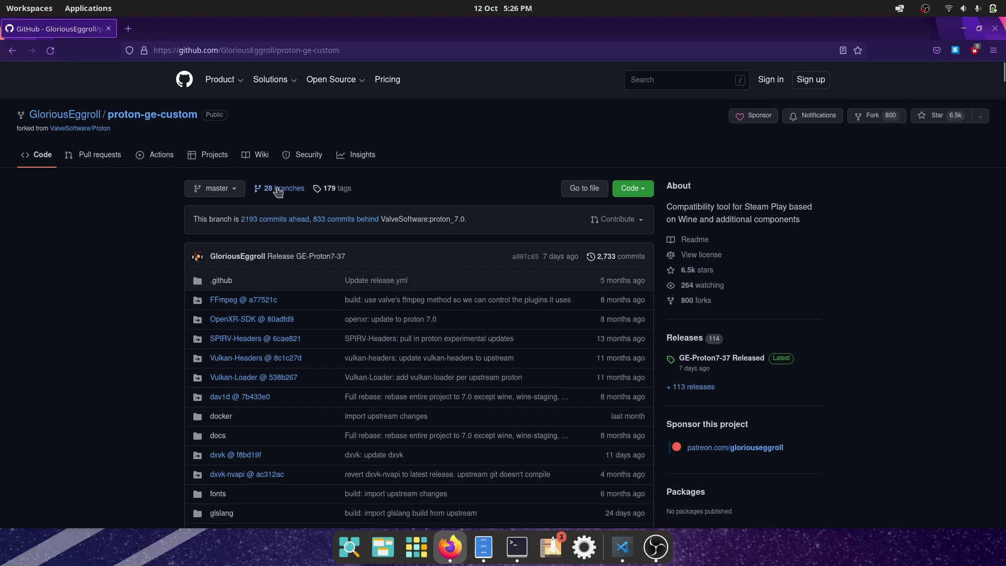
- Open the repository's 28 branches page and view the Active, Stale and All branches tabs
click(215, 189)
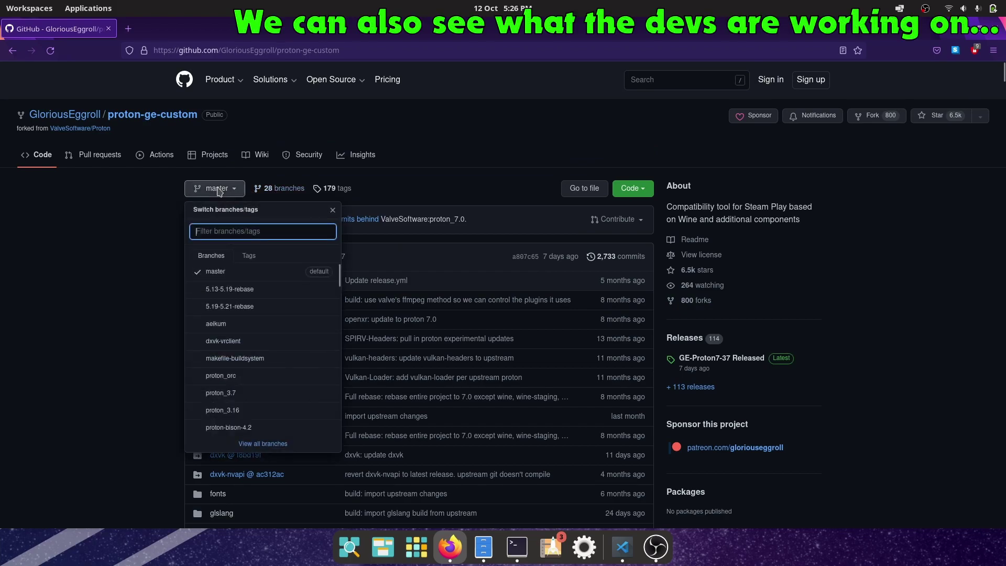
click(215, 189)
click(277, 189)
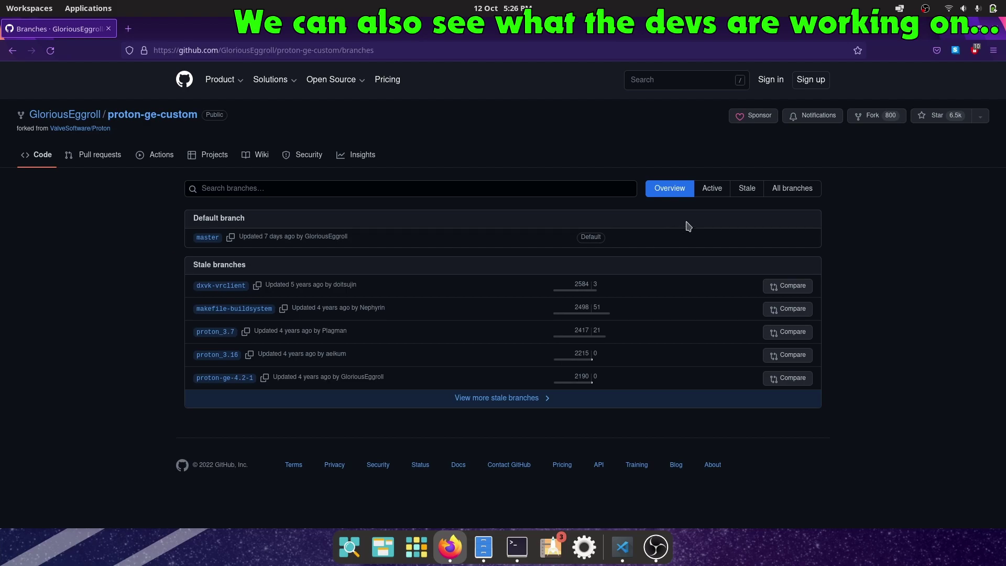
click(703, 197)
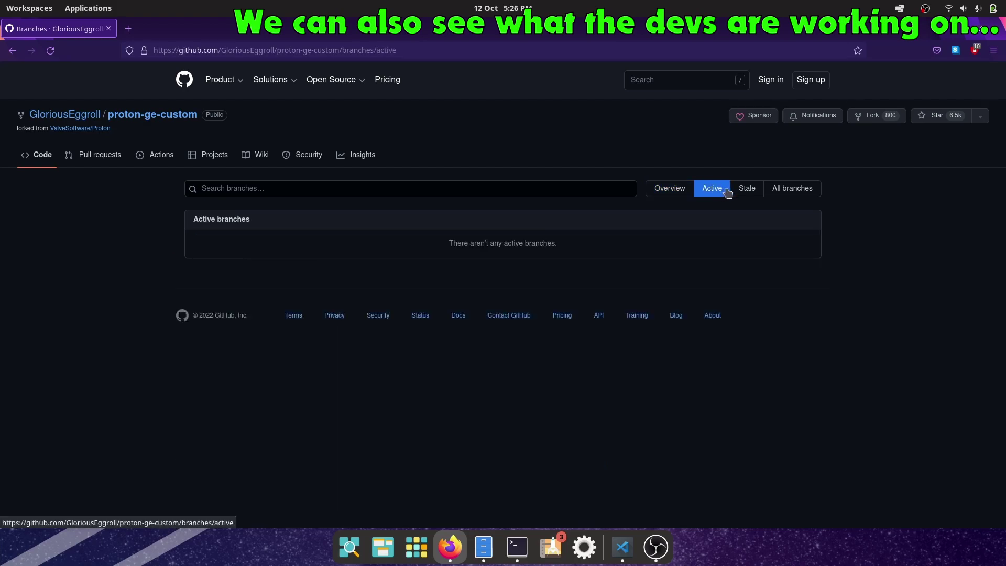
click(755, 194)
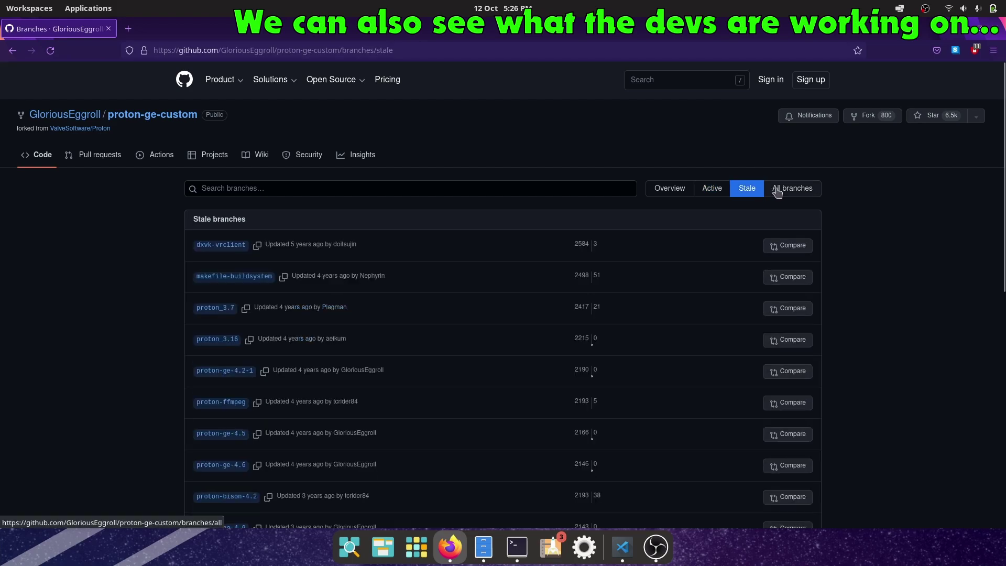
click(777, 190)
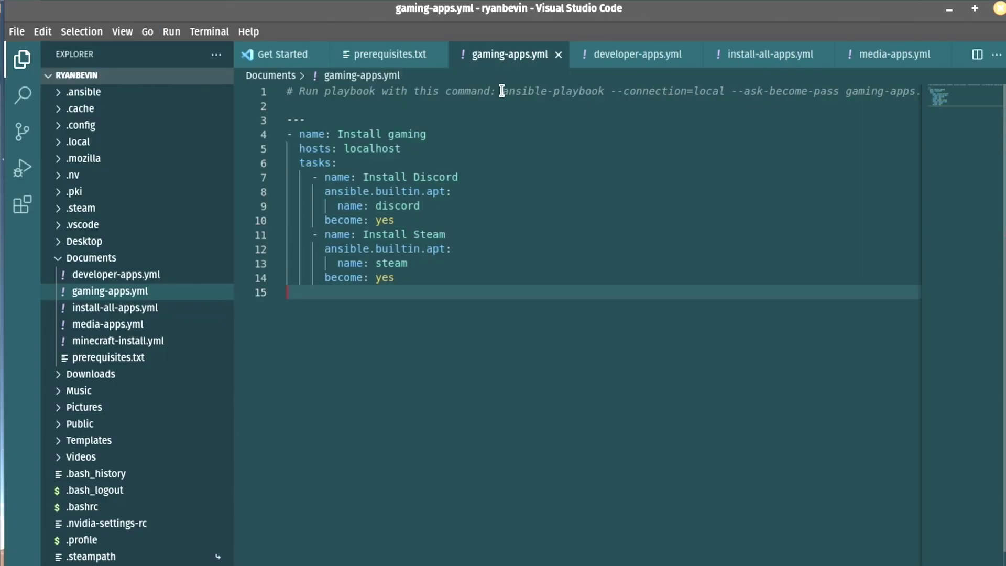
- In VS Code, copy the ansible-playbook command from line 1 of the script
drag(502, 91, 935, 96)
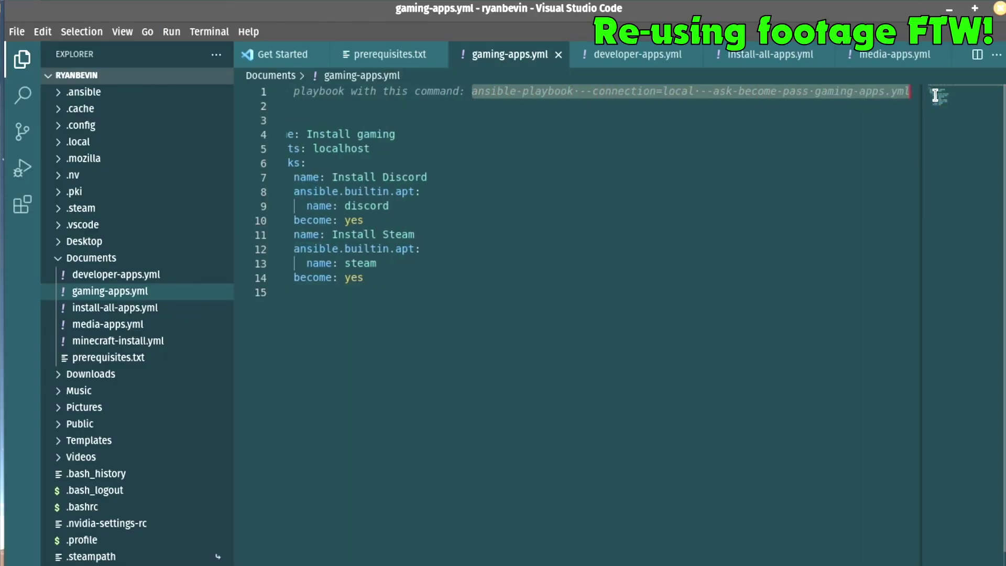
right_click(820, 89)
click(832, 163)
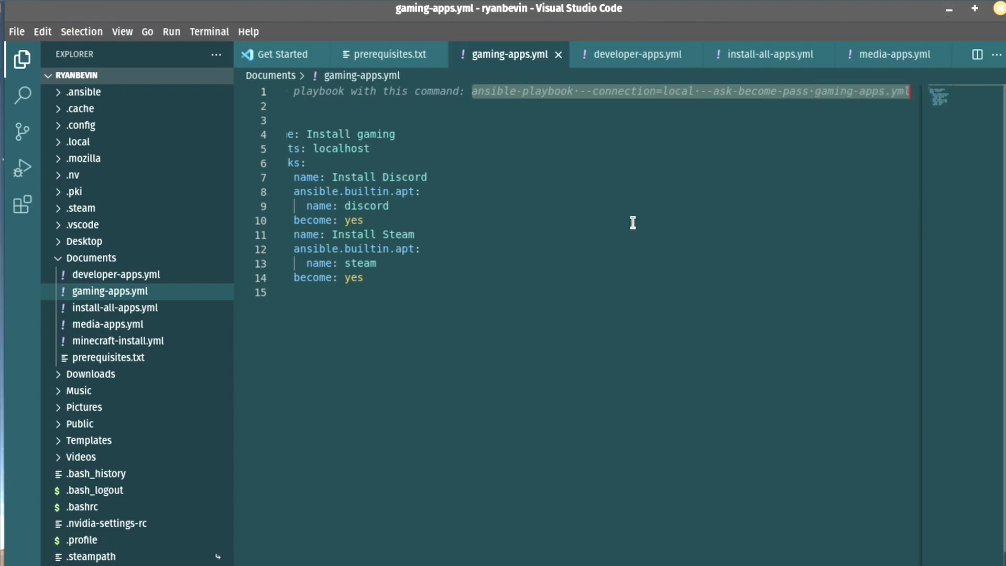
- Paste the copied ansible-playbook command into the terminal and run it
key(alt+Tab)
key(ctrl+shift+v)
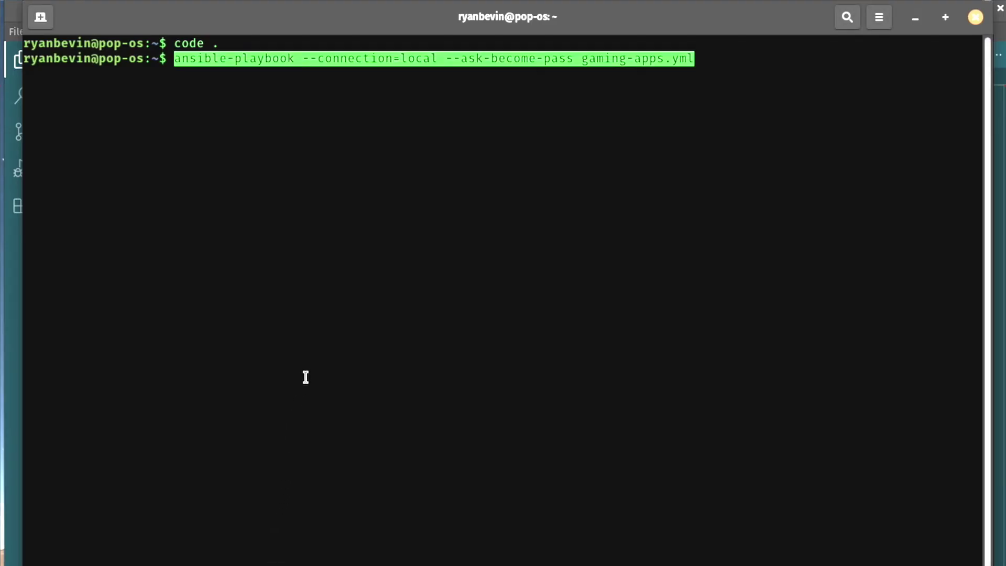
key(Return)
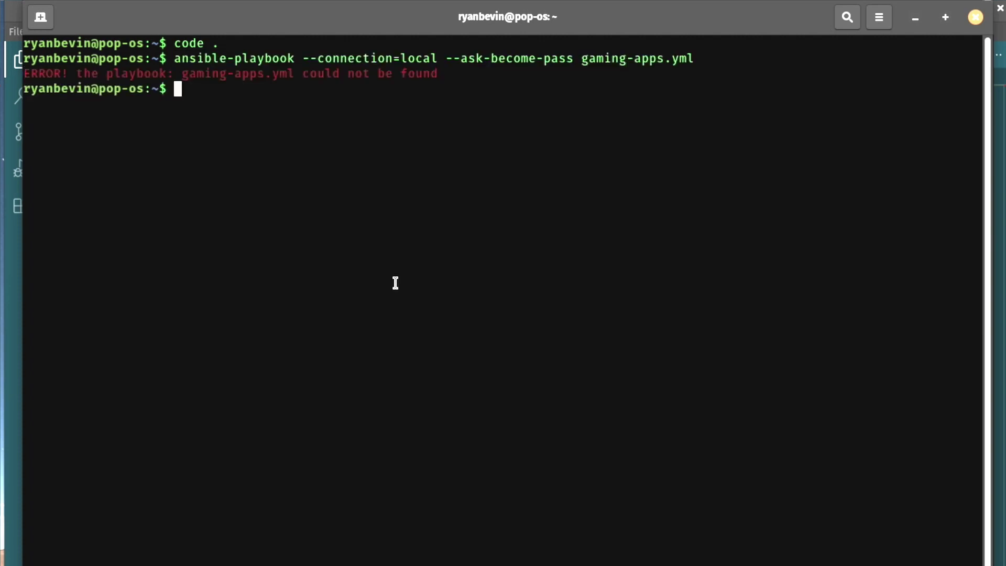
- Change into Documents, rerun the gaming-apps.yml playbook, and enter the become password
text(cd)
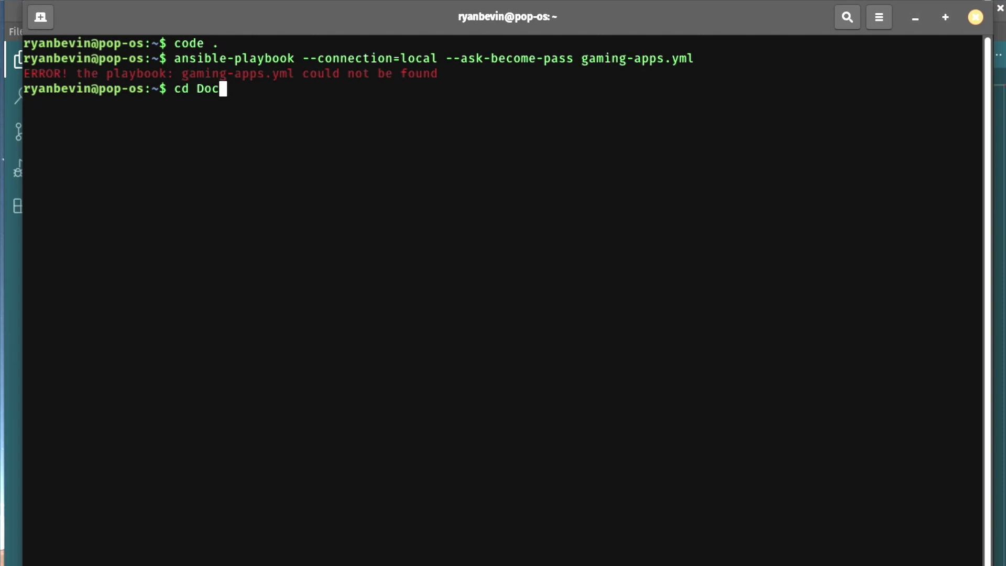
text( Doc)
key(Tab)
key(Return)
key(Up)
key(Up)
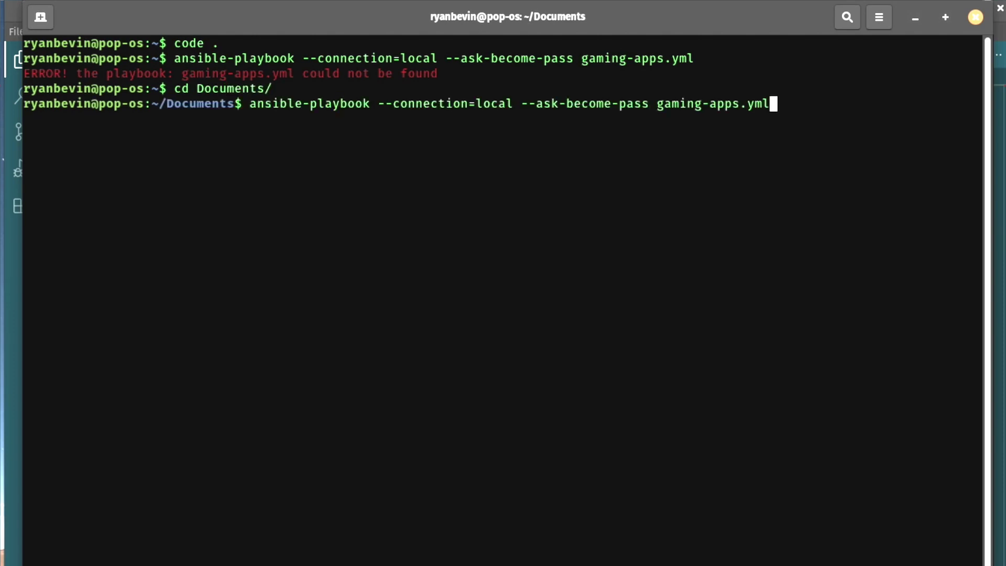
key(Return)
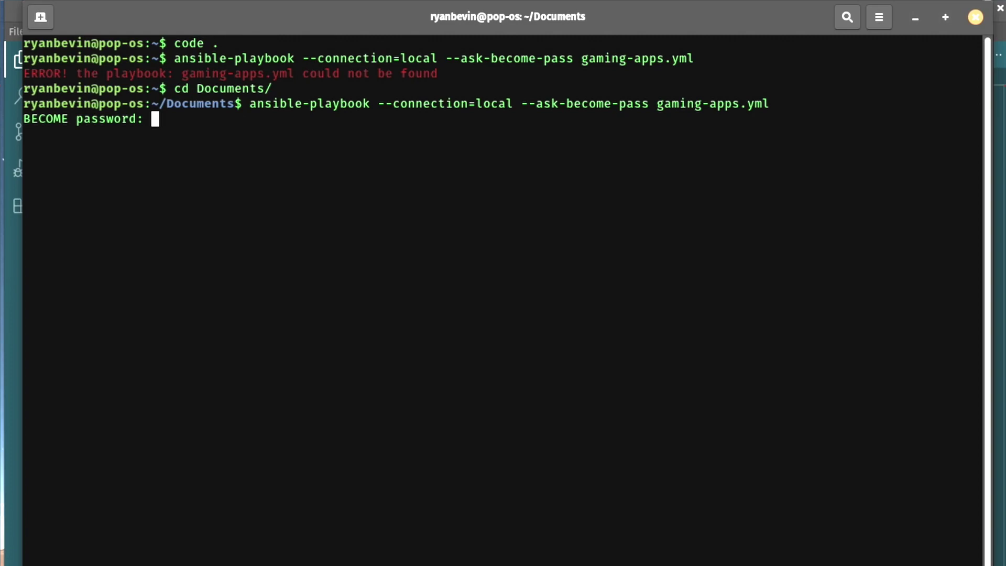
key(Return)
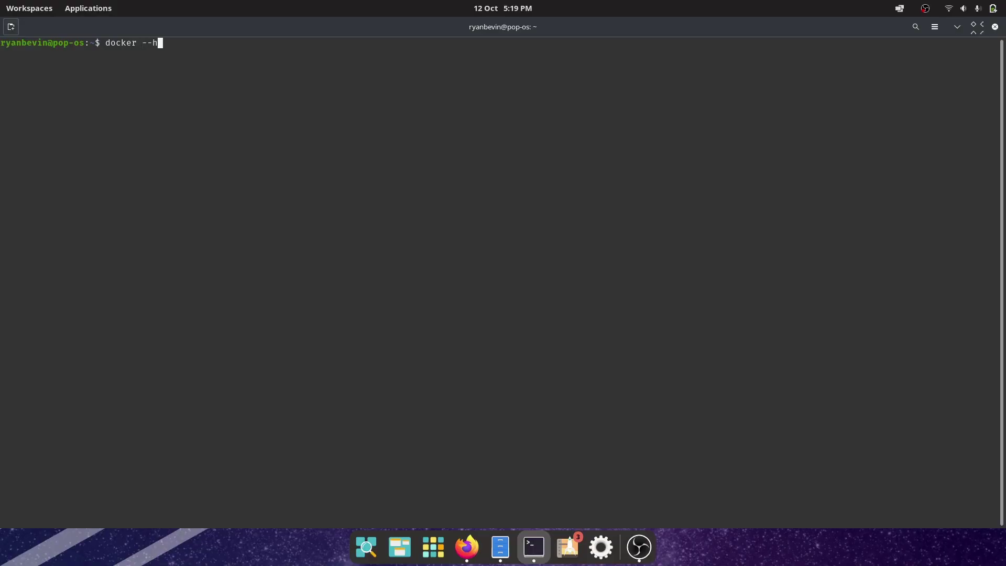
- Run docker --help in the terminal to list Docker's commands
text(elp)
key(Return)
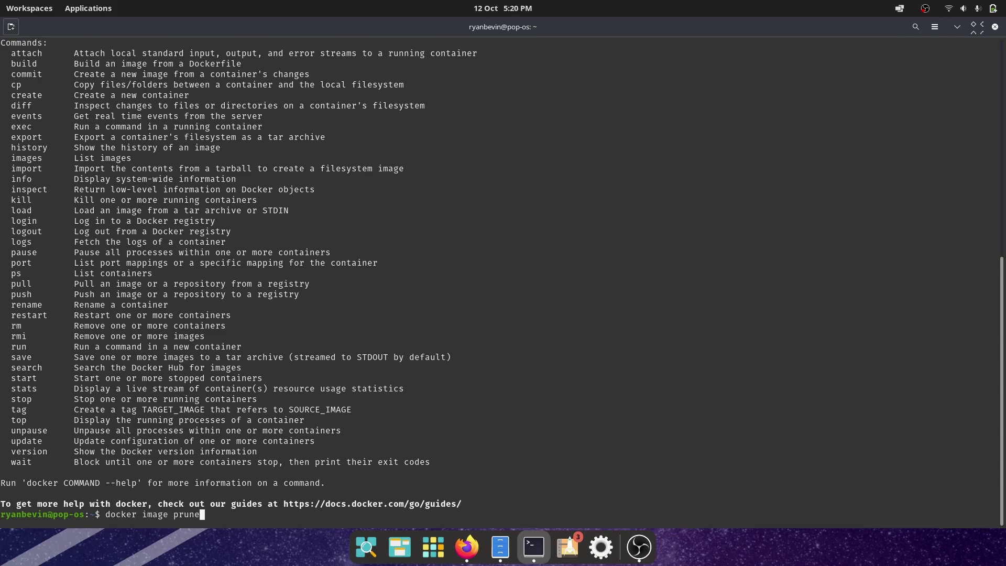
- Run docker image prune and answer y, which fails with permission denied
key(Return)
text(y)
key(Return)
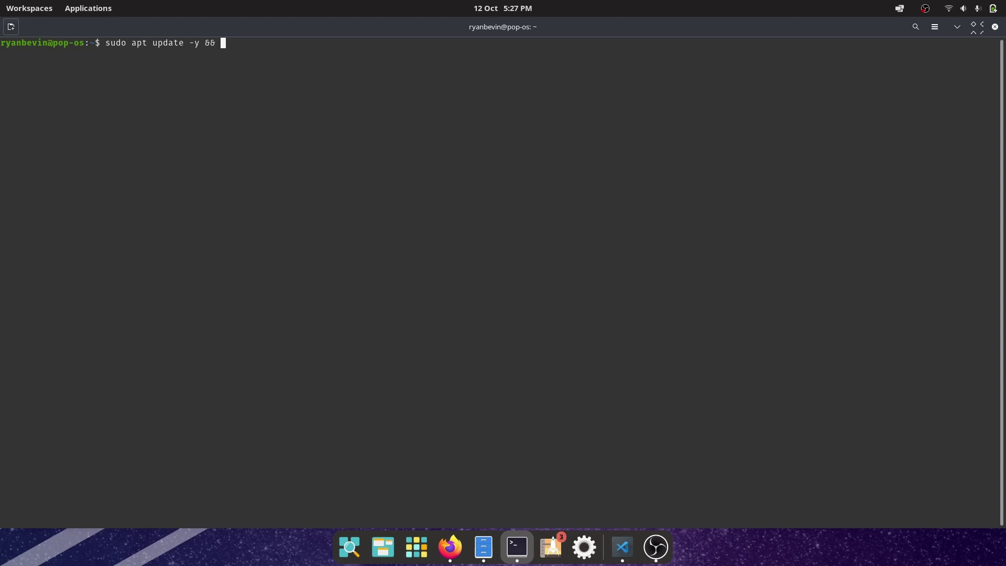
- Run sudo apt update -y && sudo apt upgrade and confirm upgrading the 25 packages
text(e)
key(Return)
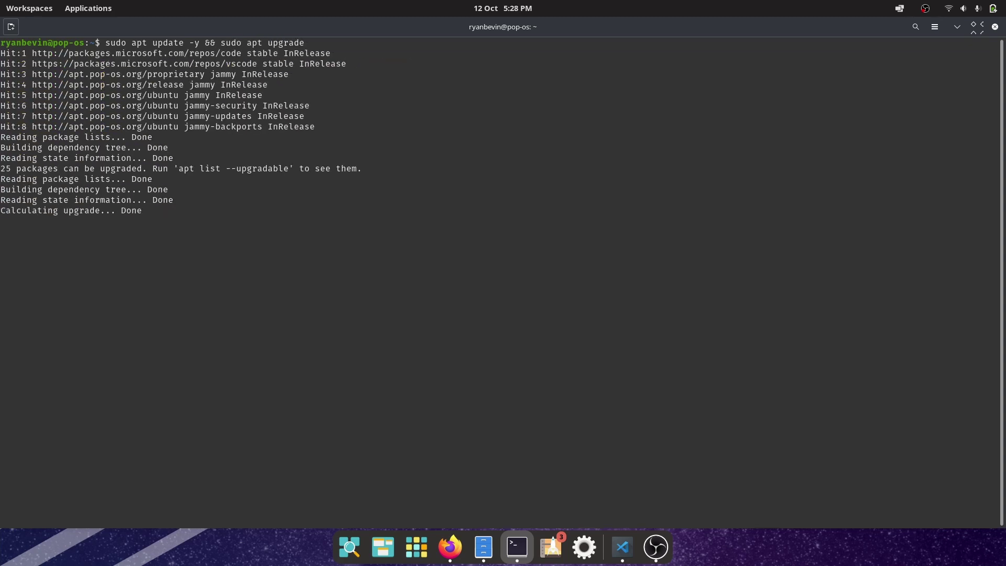
key(Return)
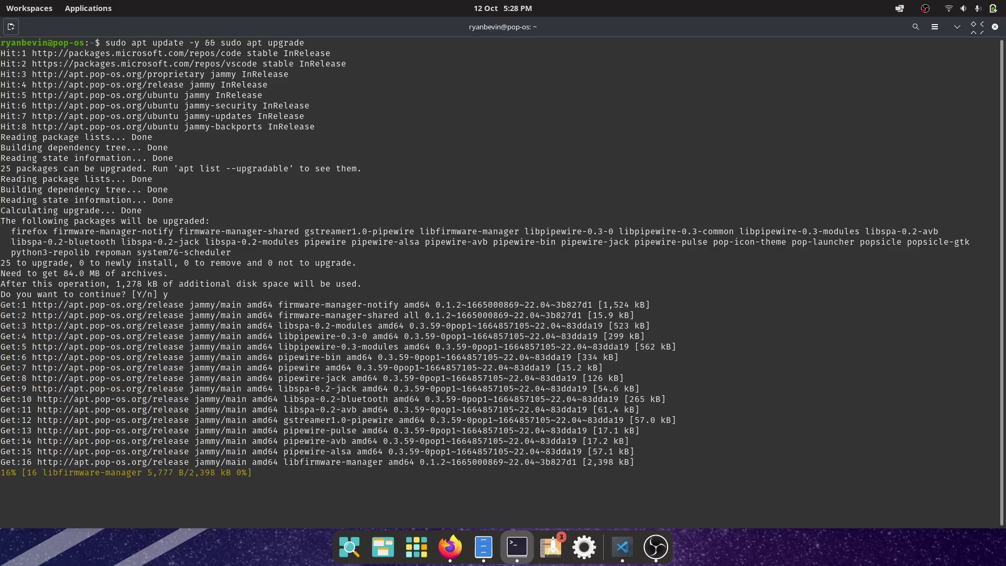